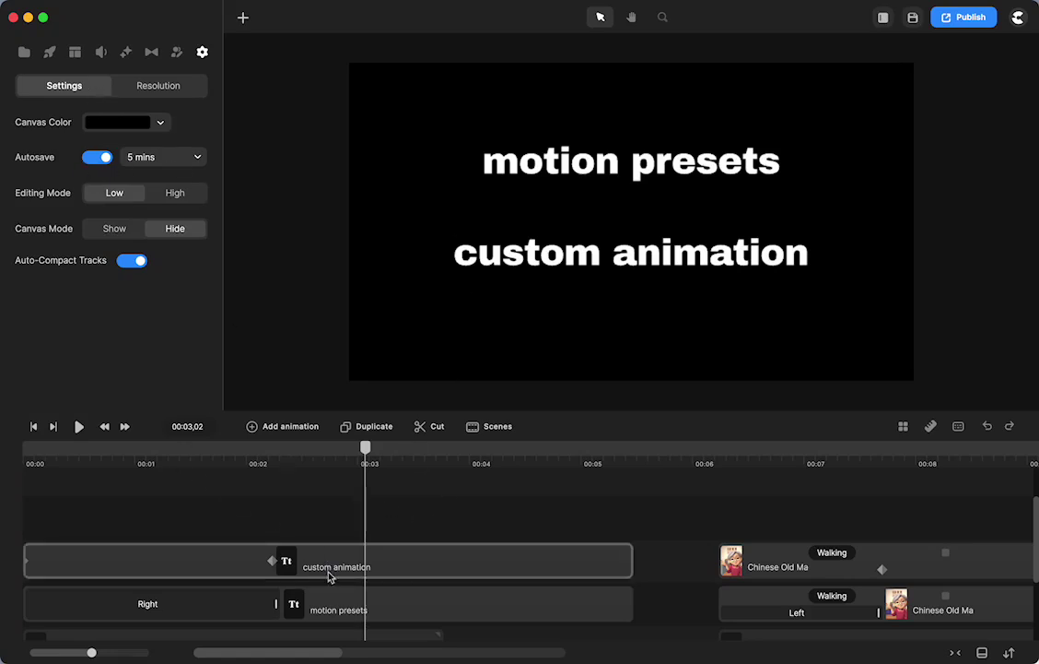
Select the motion presets clip, show its motion presets, and favorite then unfavorite the Right preset.
left_click(330, 601)
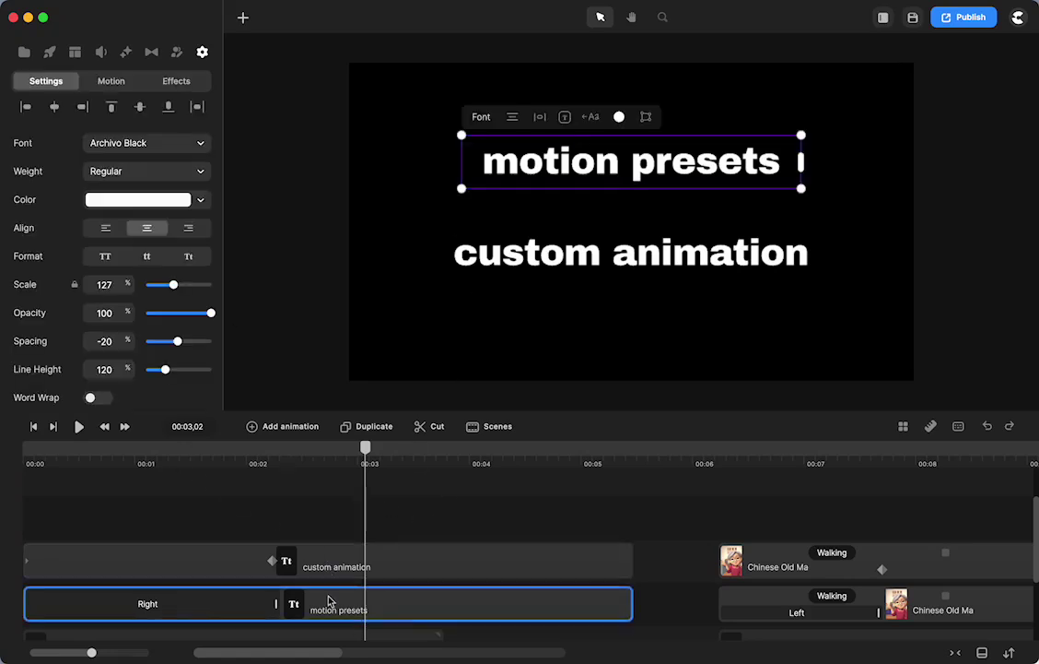
left_click(109, 83)
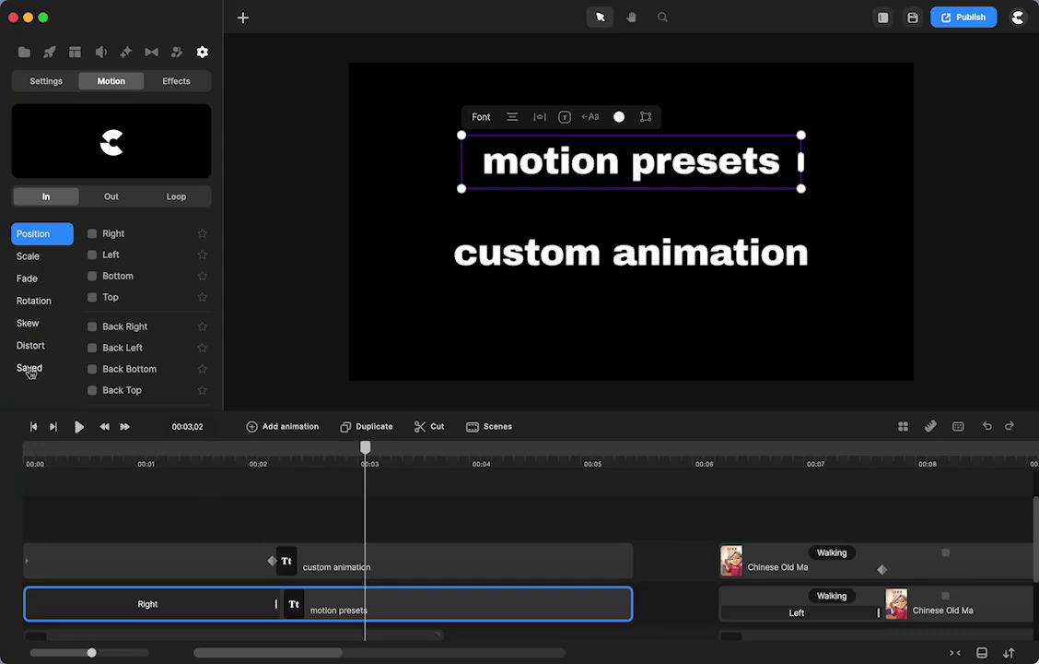
left_click(202, 236)
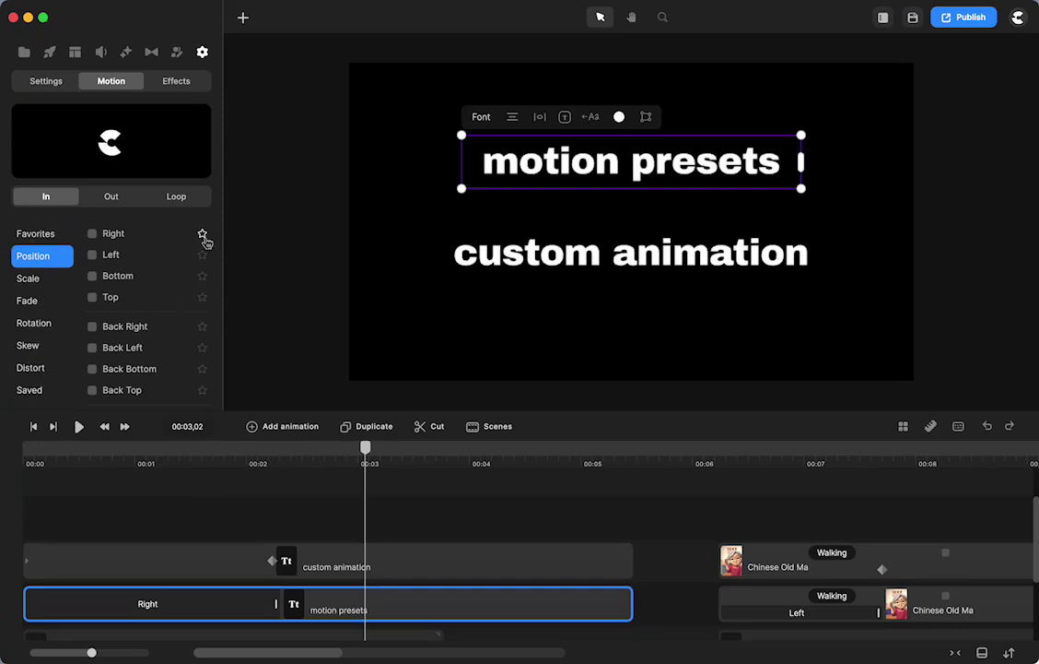
left_click(202, 236)
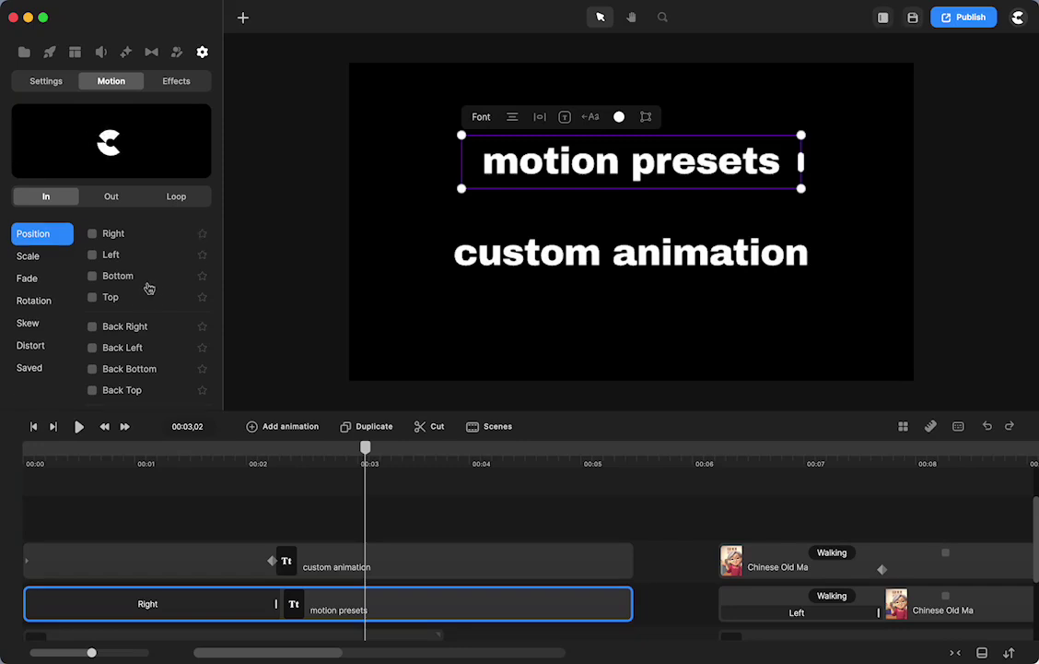
Browse the Saved, Out and Loop presets, then return to the In (entrance) presets.
left_click(29, 368)
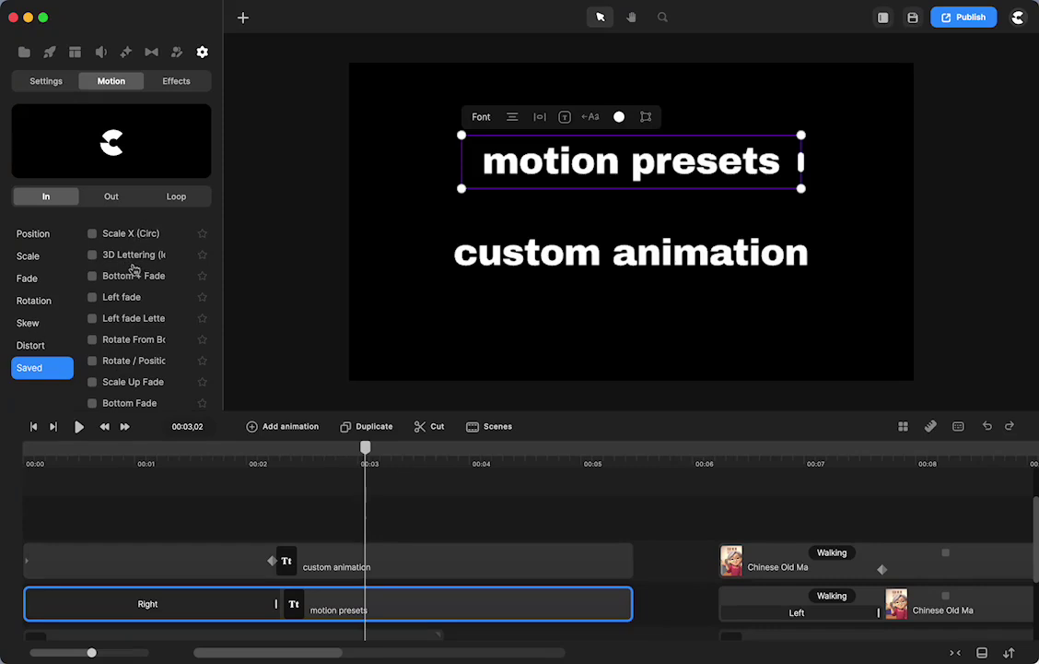
left_click(33, 236)
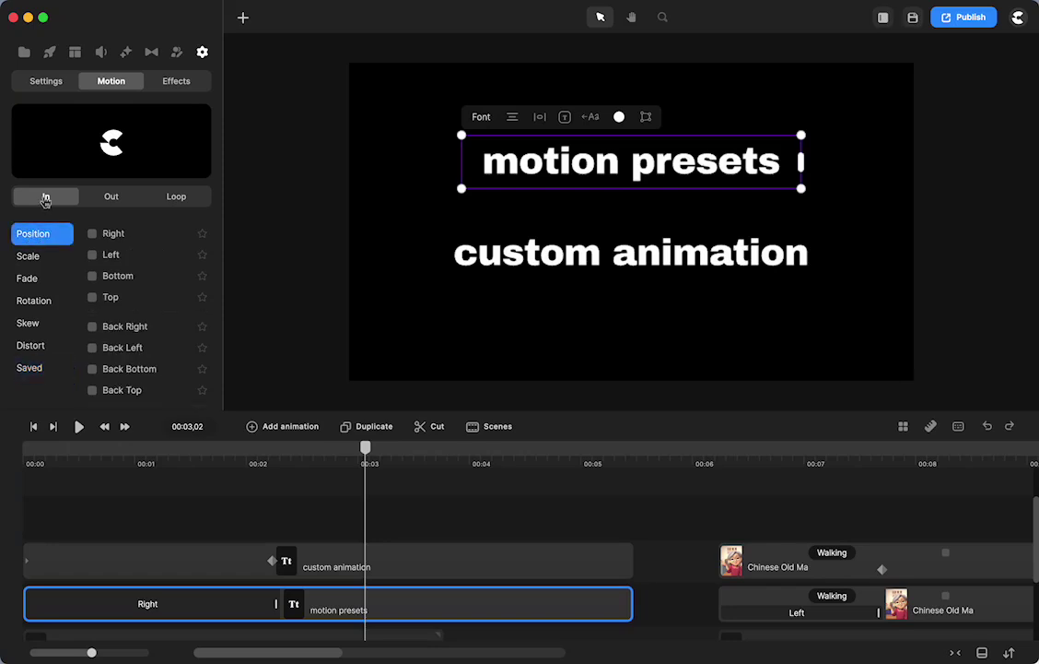
left_click(112, 199)
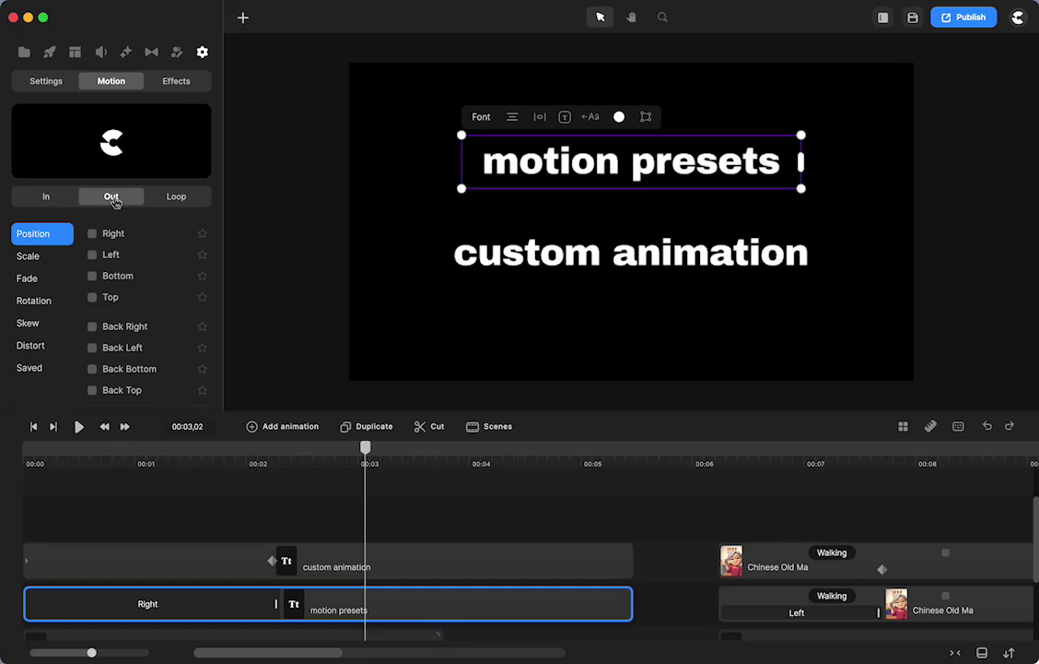
left_click(188, 199)
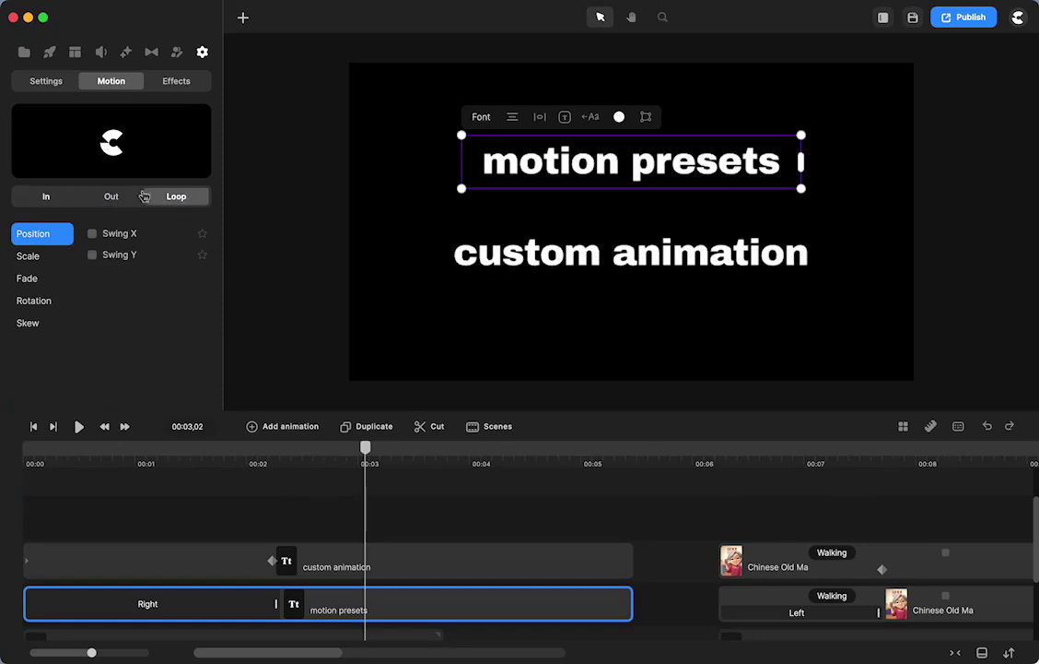
left_click(47, 199)
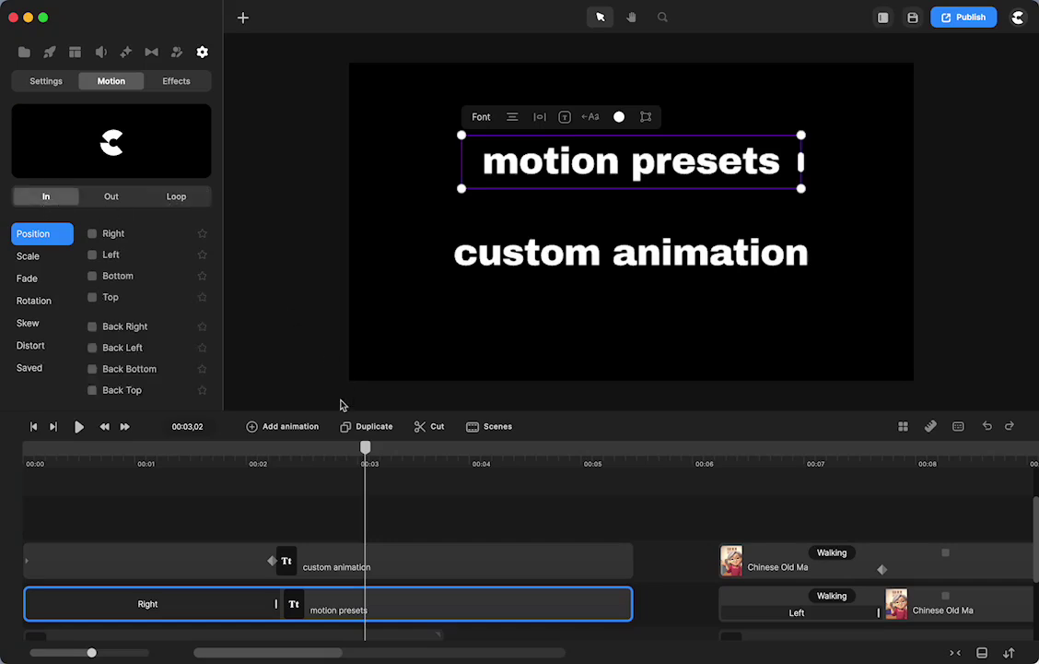
Select the custom animation clip, review its animatable properties and easing presets, then show Motion presets.
left_click(385, 562)
left_click(287, 430)
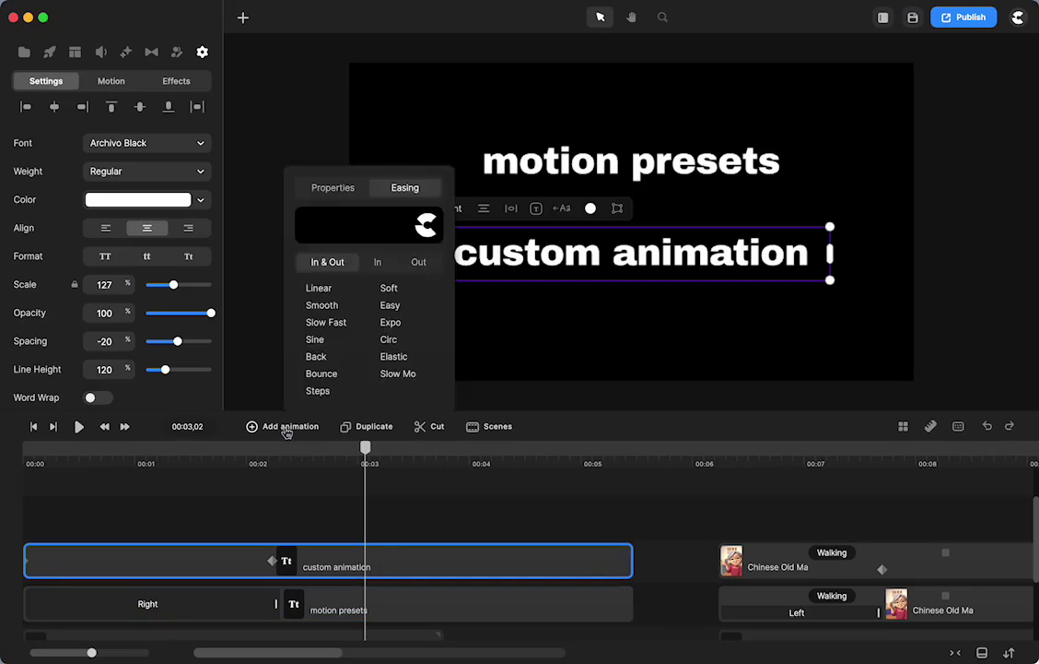
left_click(334, 189)
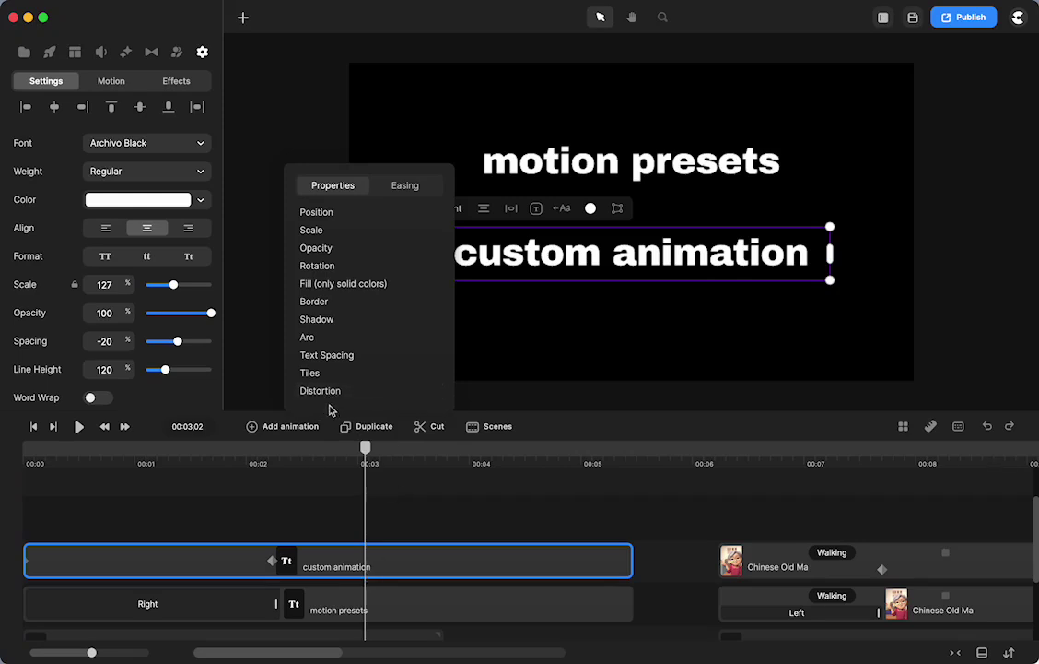
left_click(402, 194)
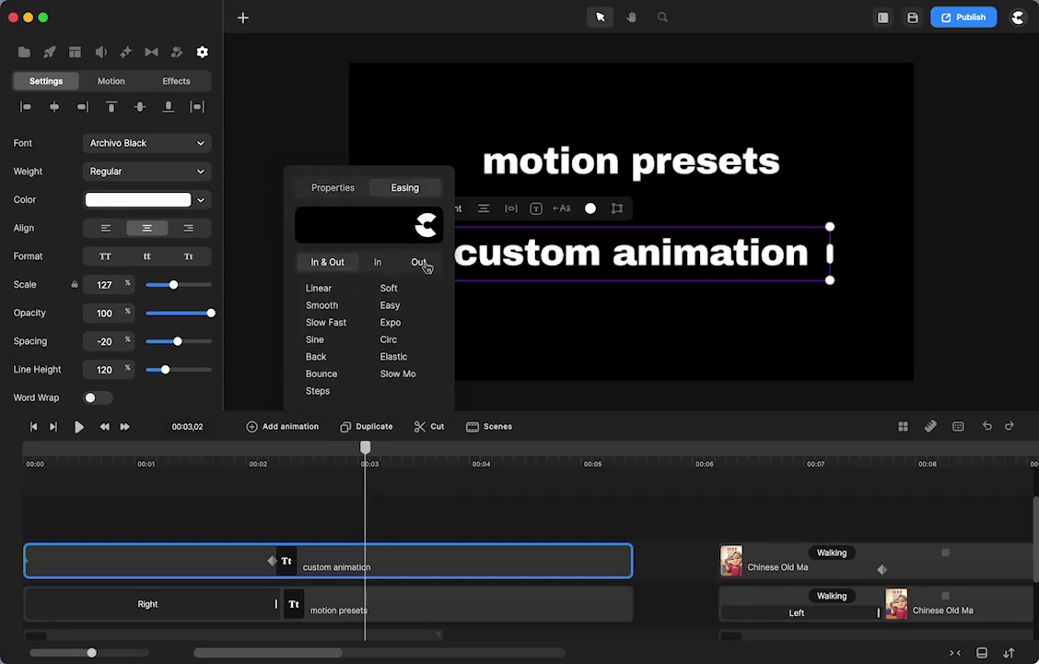
left_click(334, 186)
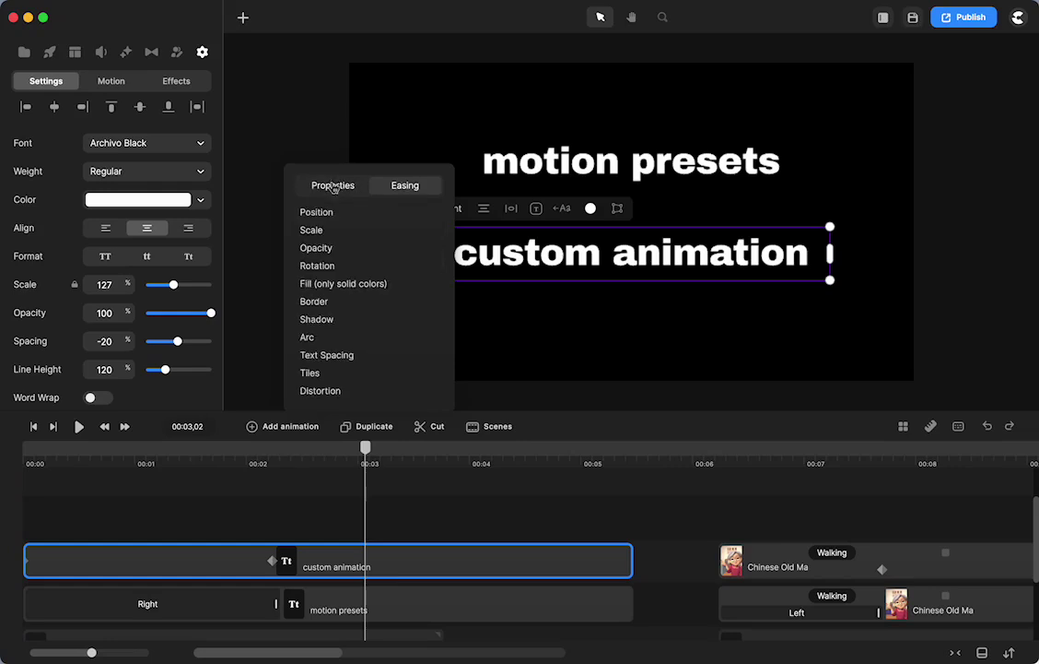
left_click(110, 83)
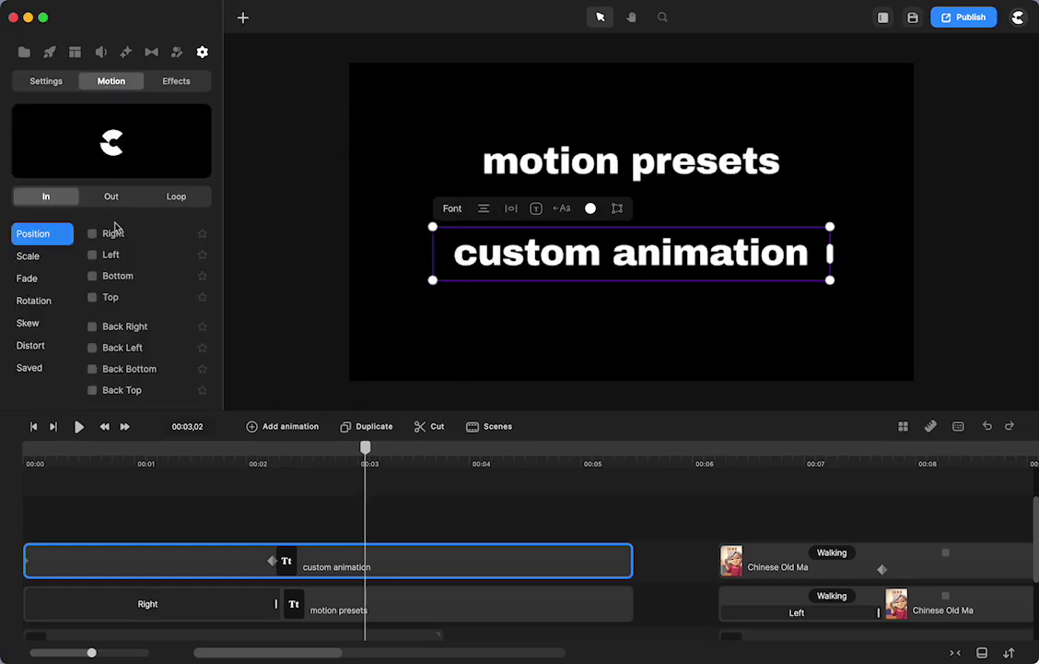
Inspect the Right entrance preset's settings, easing and advanced options on motion presets, then deselect everything.
left_click(192, 609)
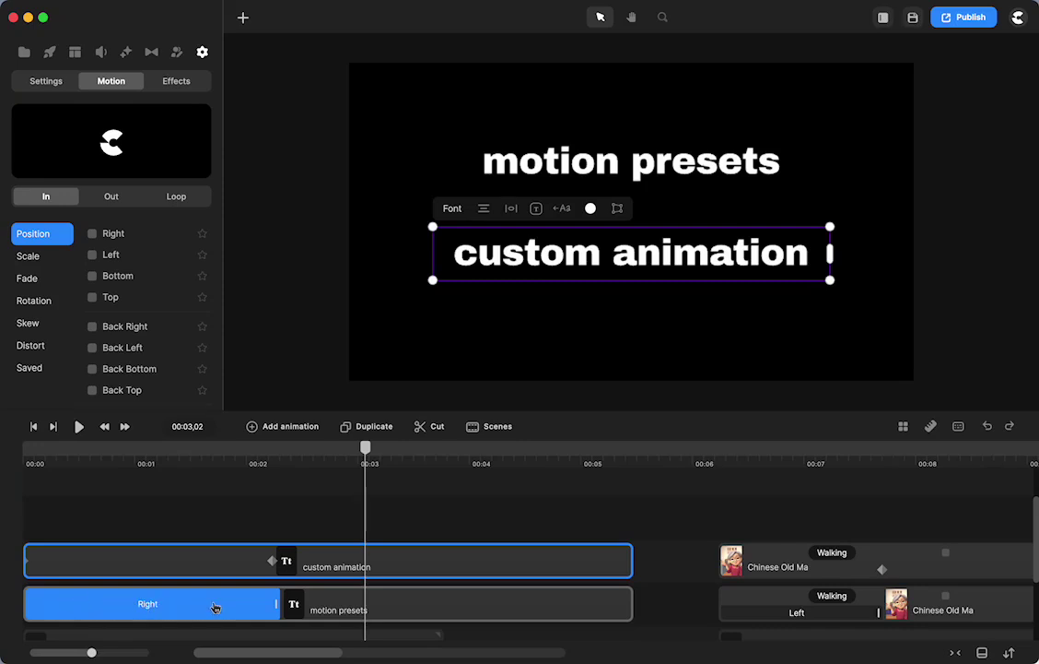
left_click(271, 562)
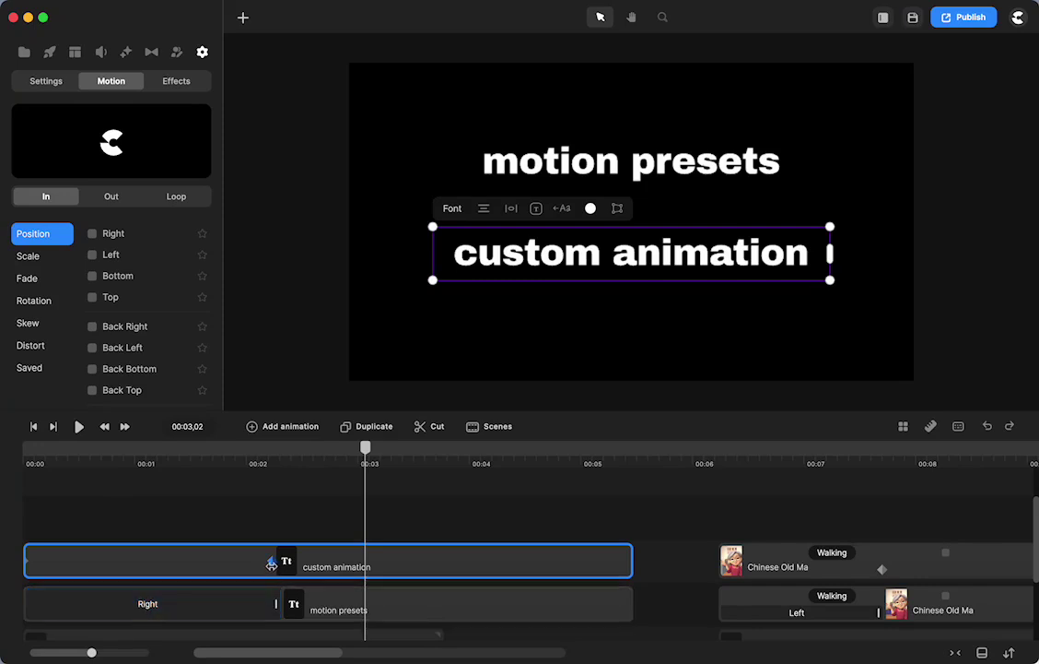
left_click(208, 609)
left_click(208, 609)
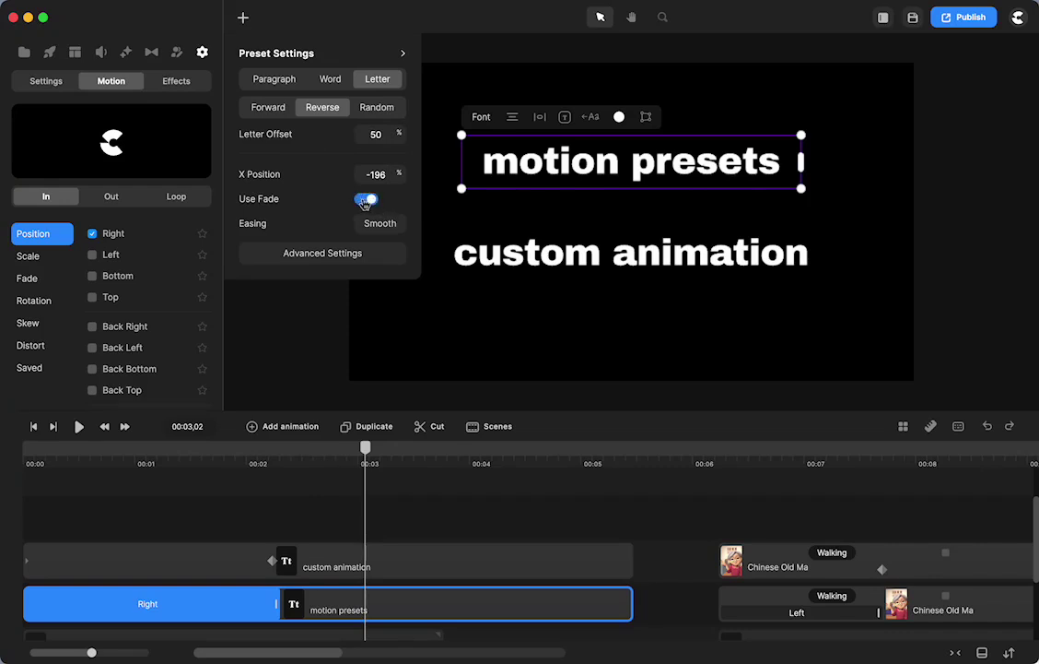
left_click(382, 225)
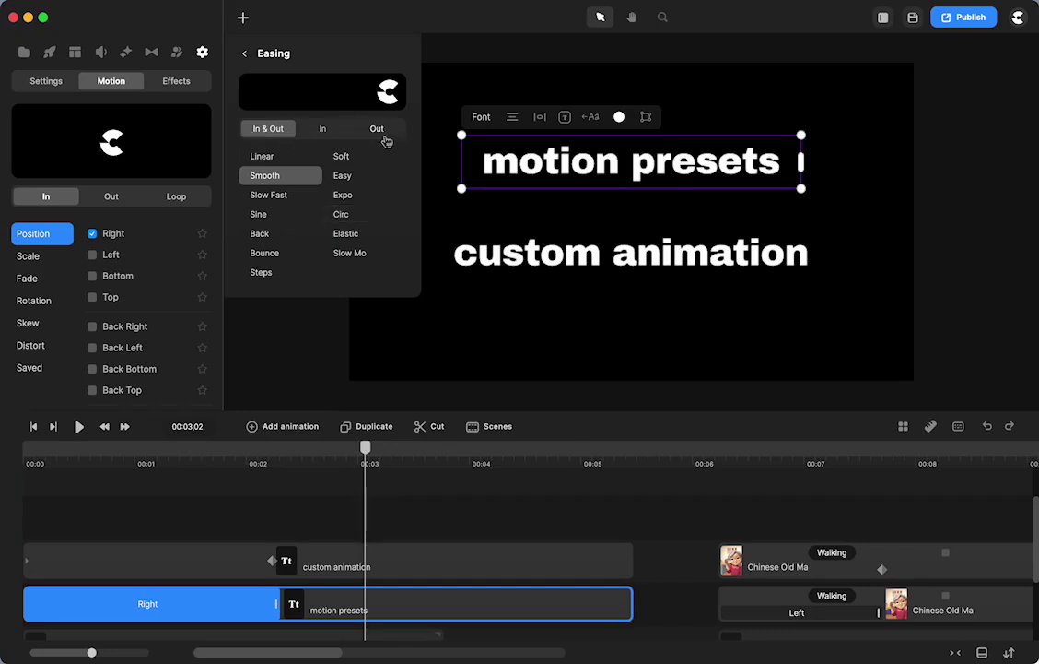
left_click(245, 54)
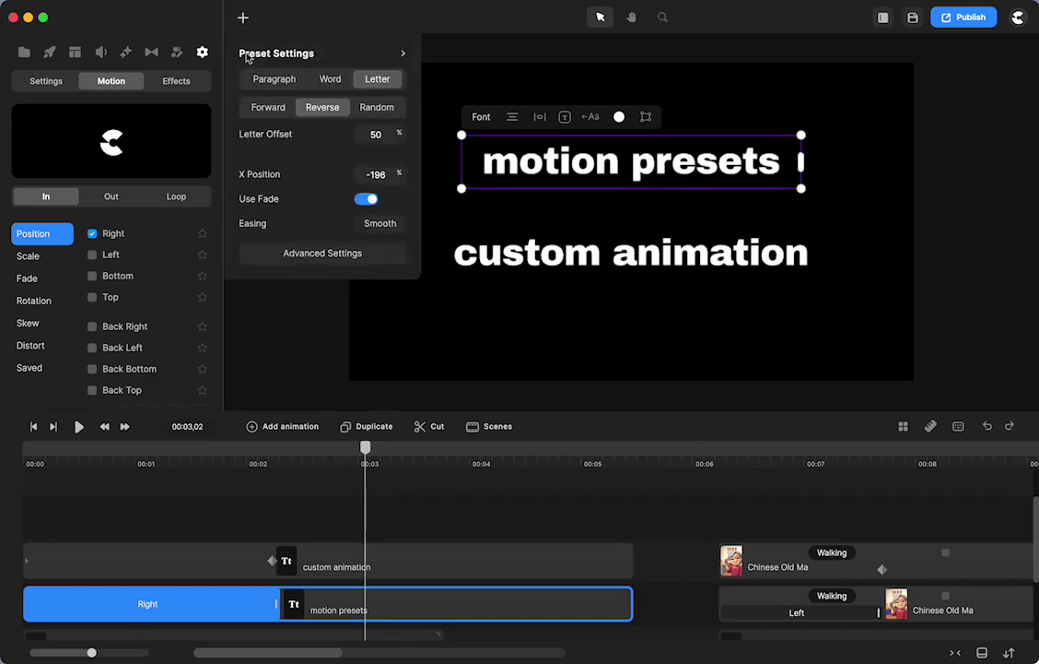
left_click(325, 254)
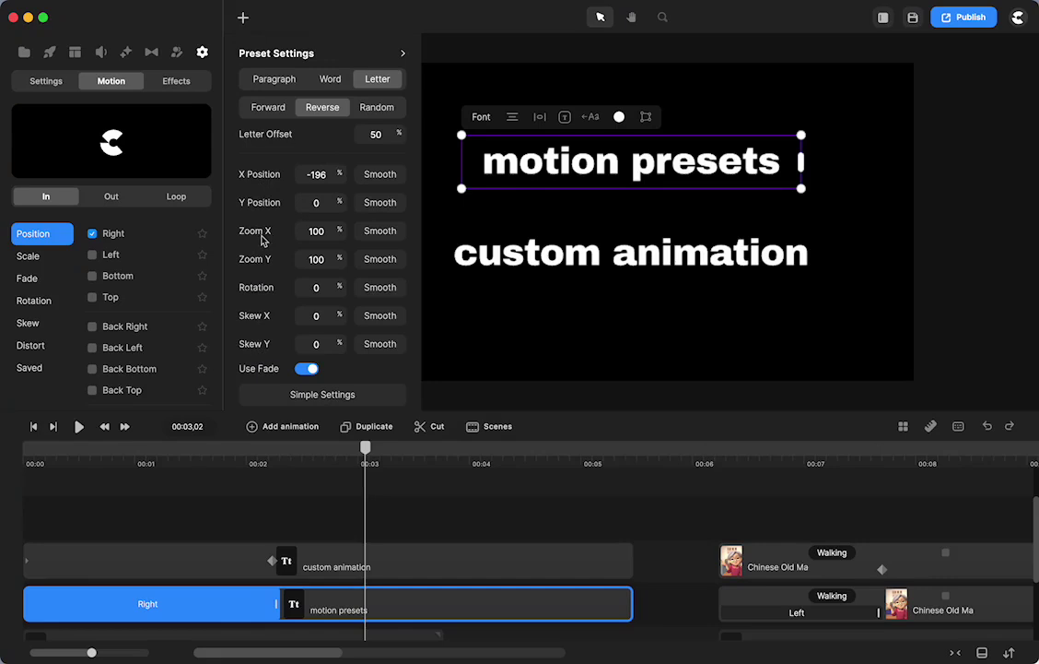
left_click(247, 510)
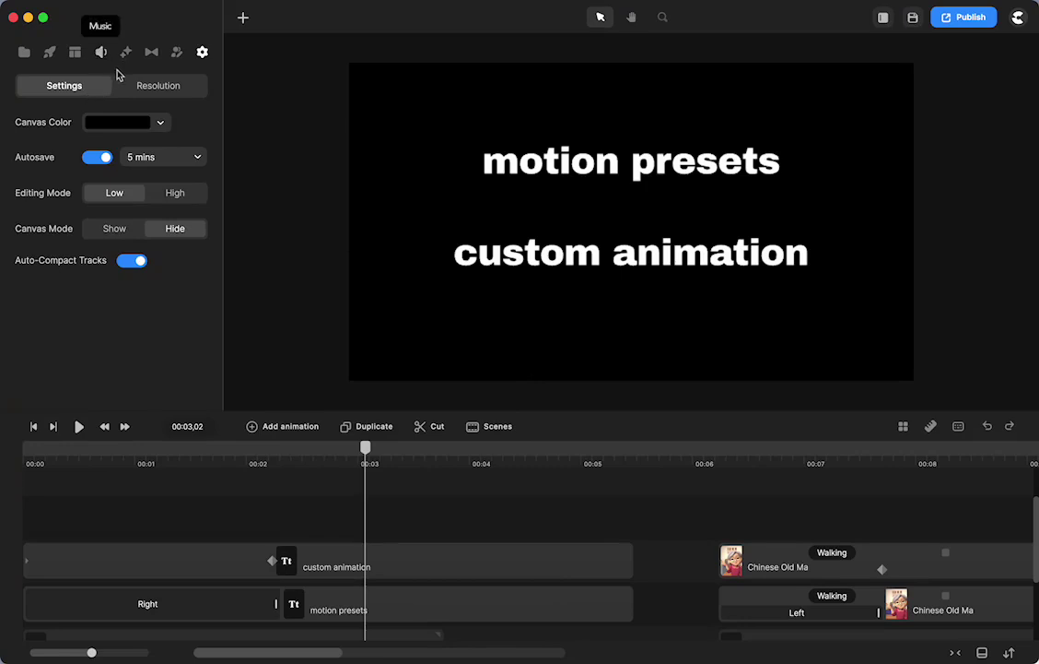
Reselect the motion presets clip's Right entrance animation in the Motion view, then clear the selection.
left_click(219, 606)
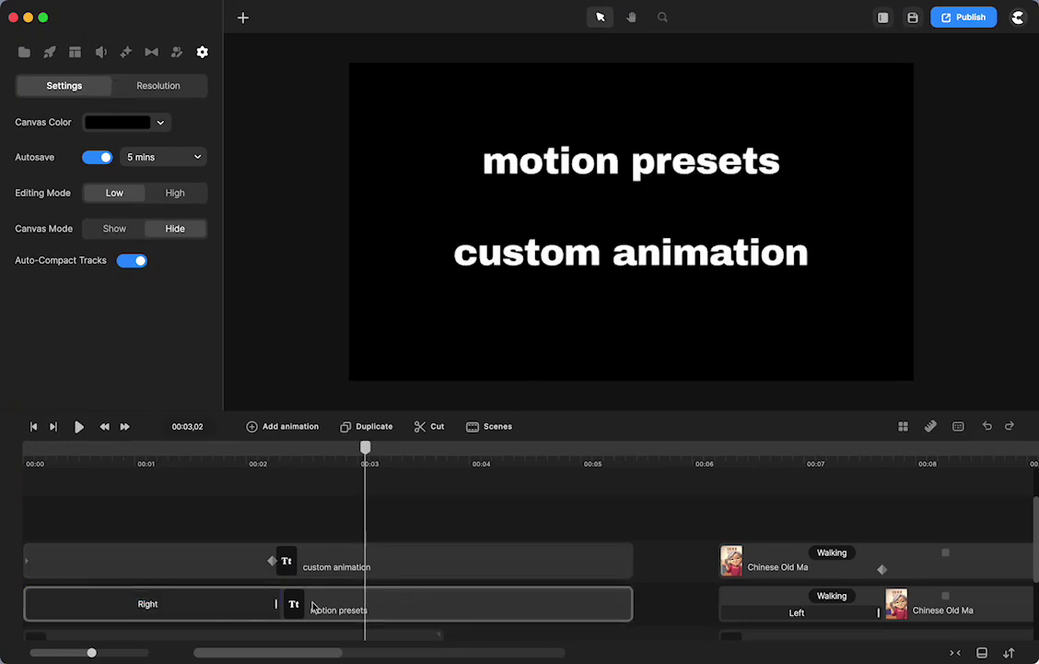
left_click(111, 81)
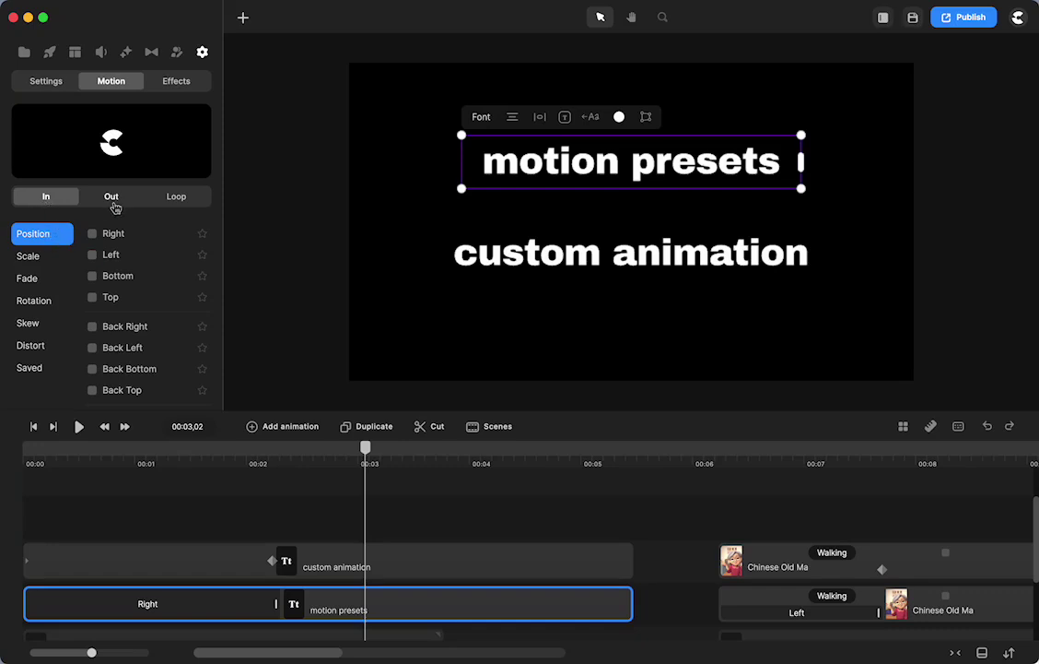
left_click(106, 615)
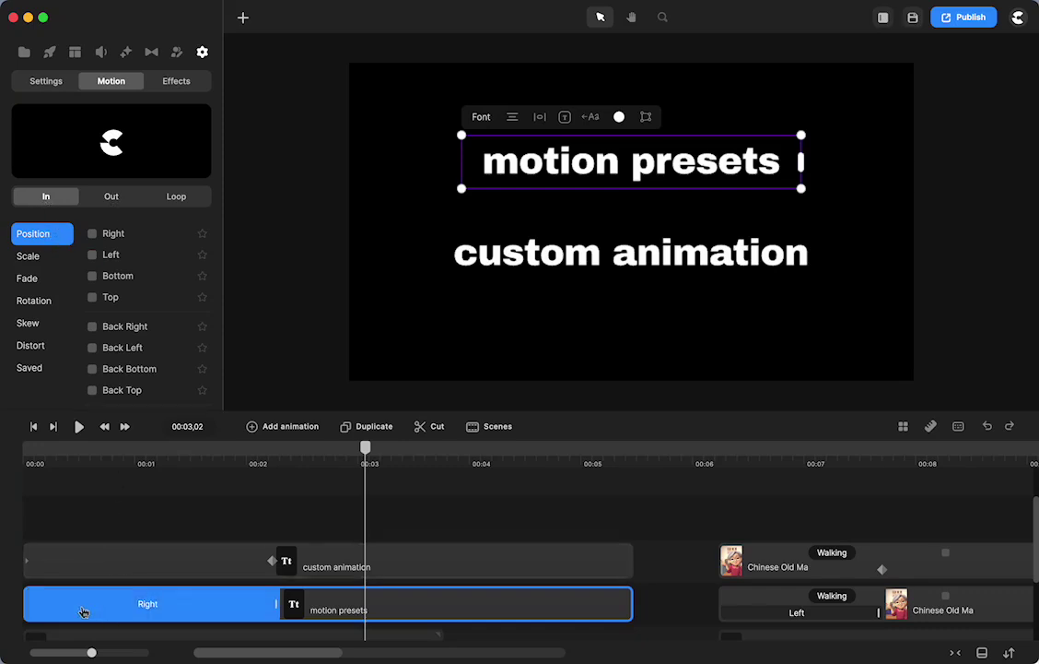
left_click(357, 605)
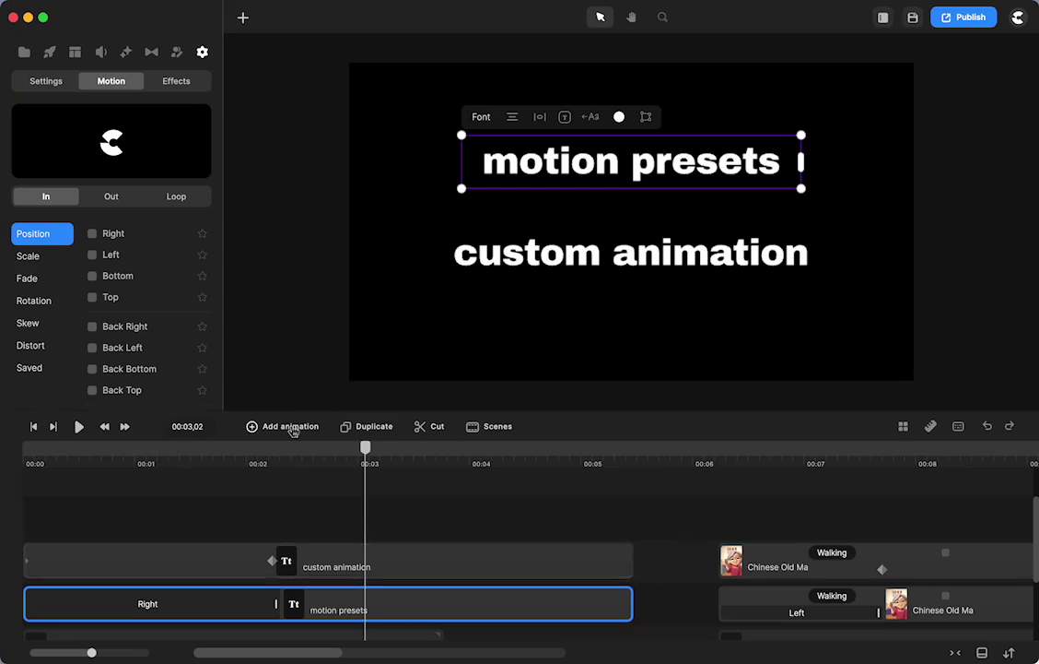
left_click(160, 607)
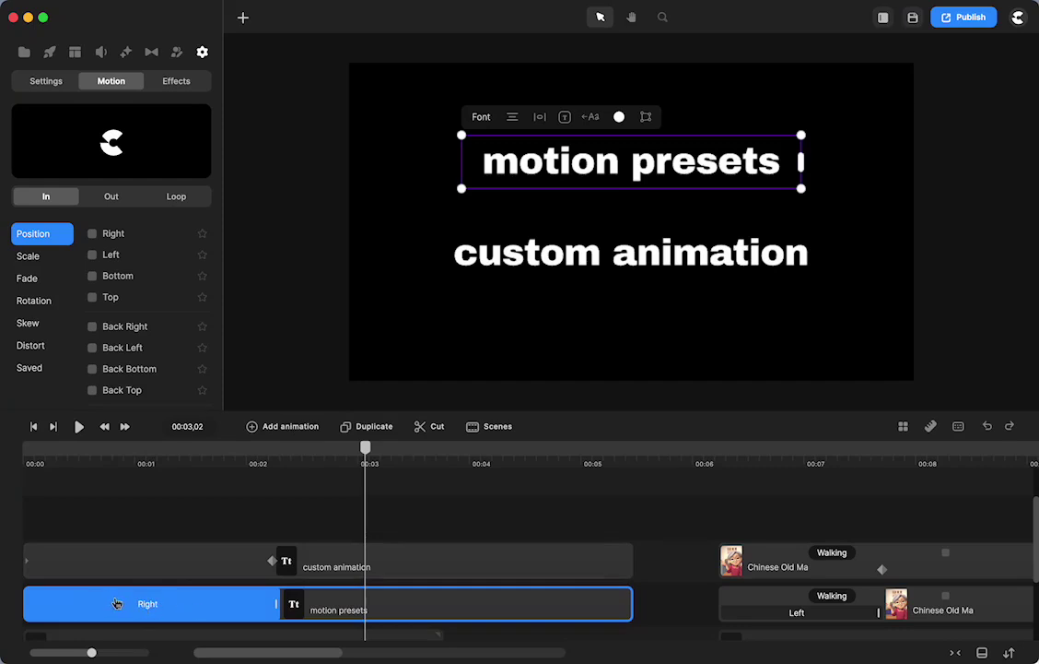
left_click(240, 579)
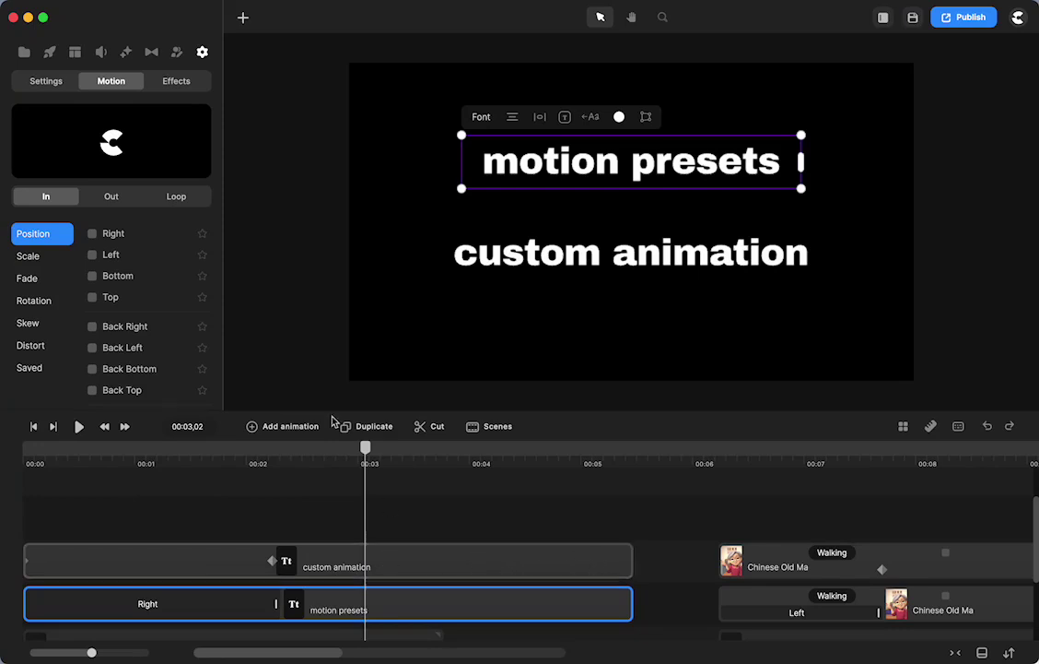
left_click(280, 429)
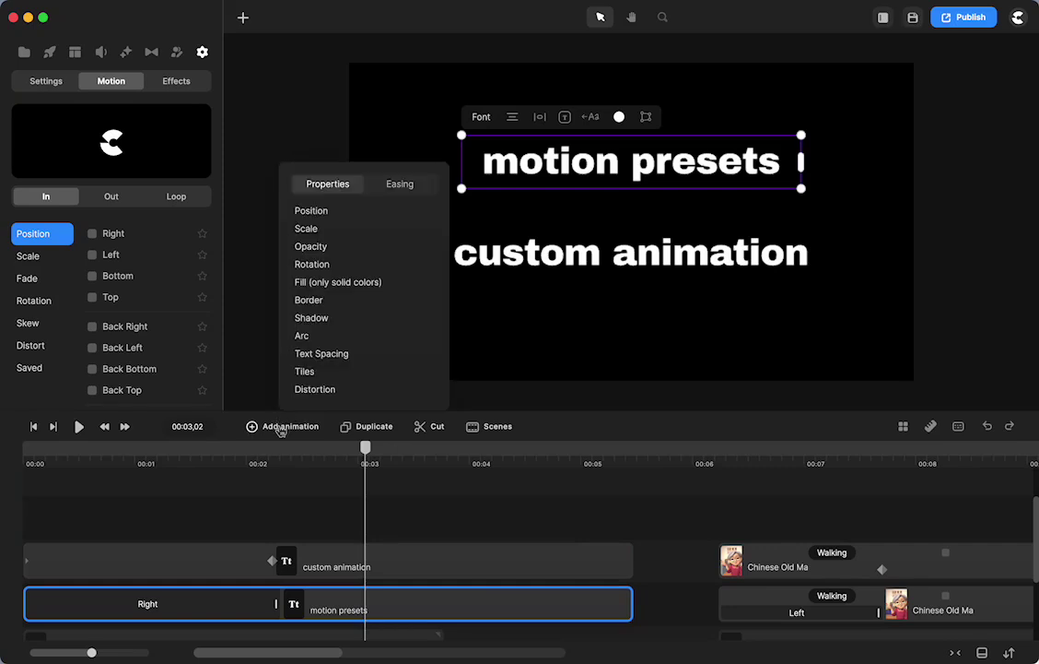
left_click(304, 508)
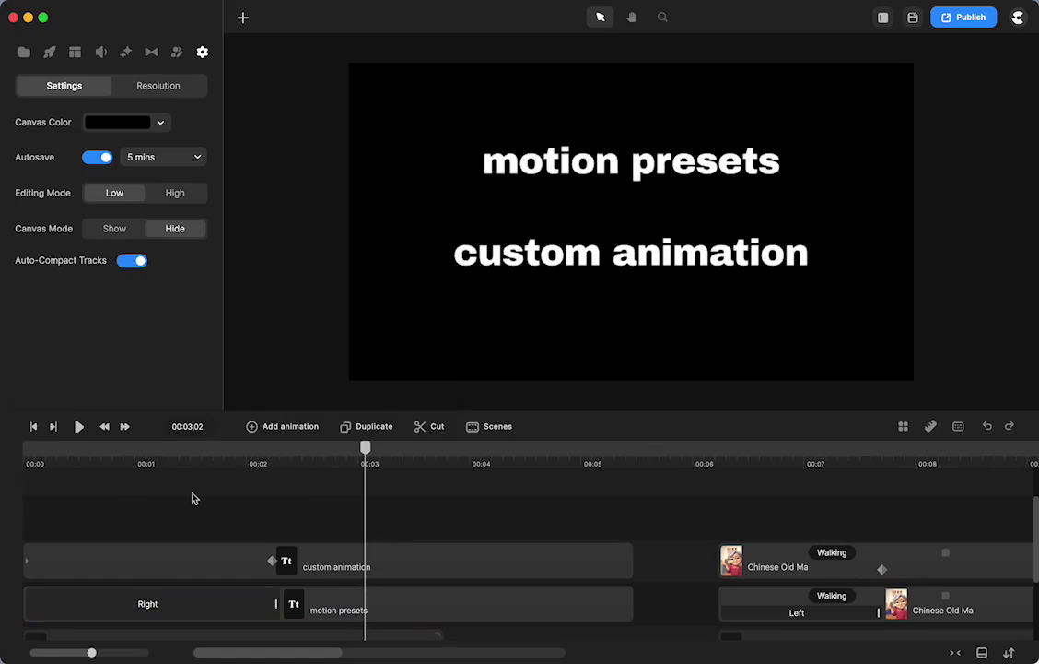
Rewind, play the text entrance, pause at 3 seconds, and scrub back to about 00:00,21.
left_click(34, 426)
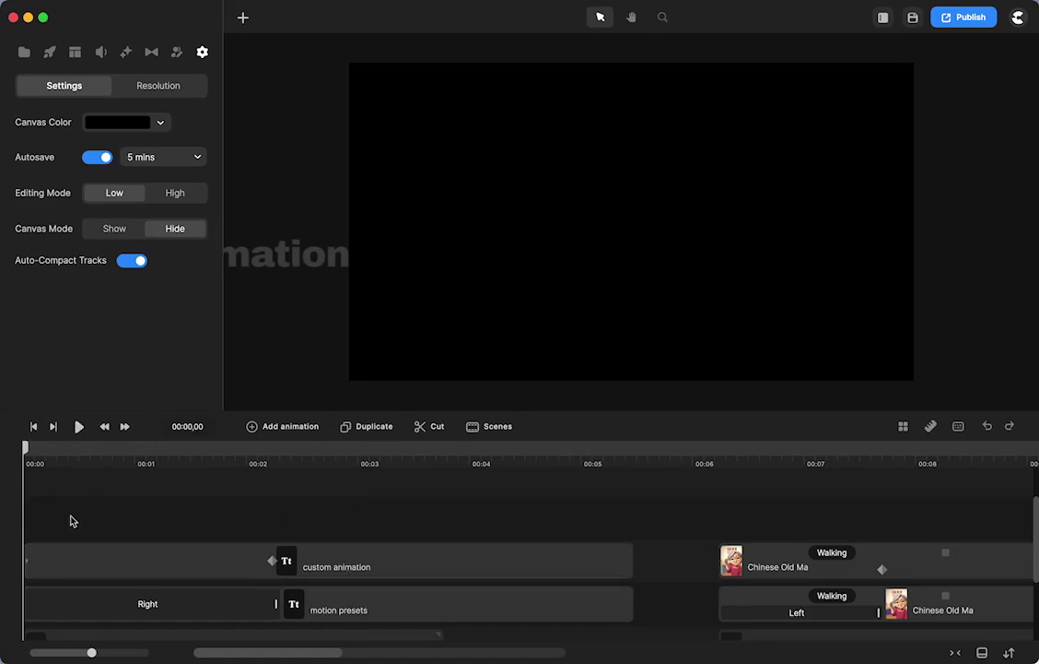
left_click(79, 428)
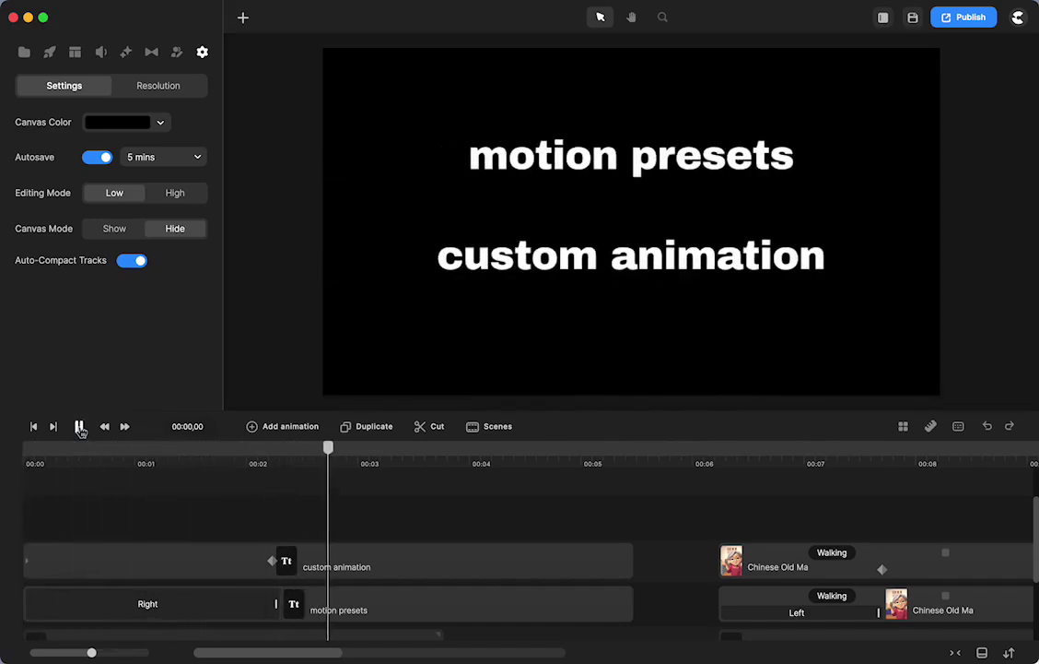
left_click(79, 427)
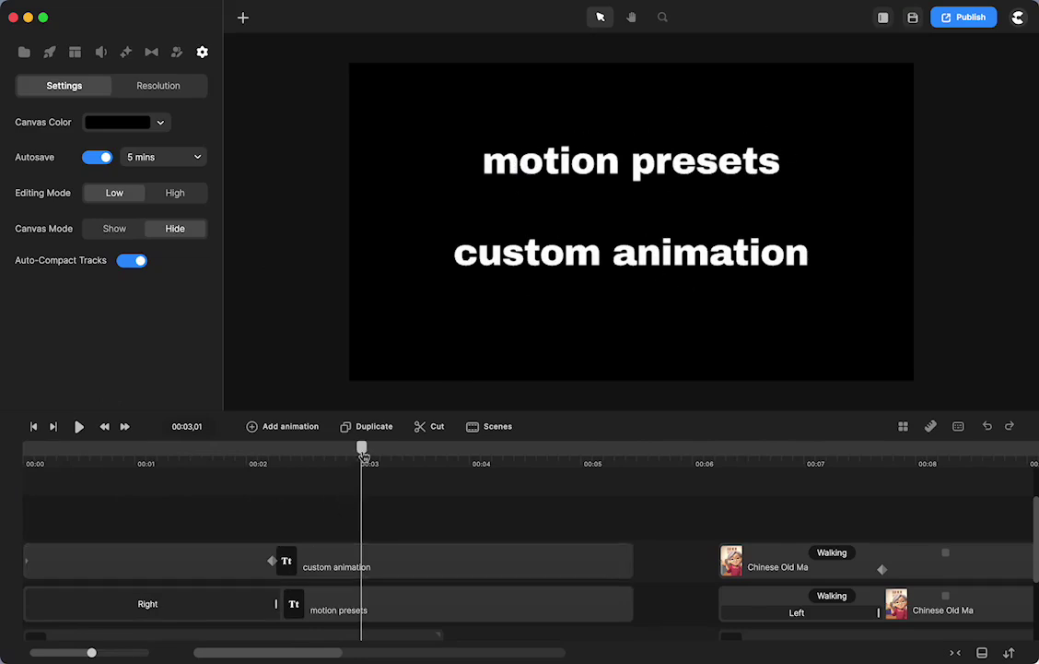
left_click_drag(362, 454, 104, 506)
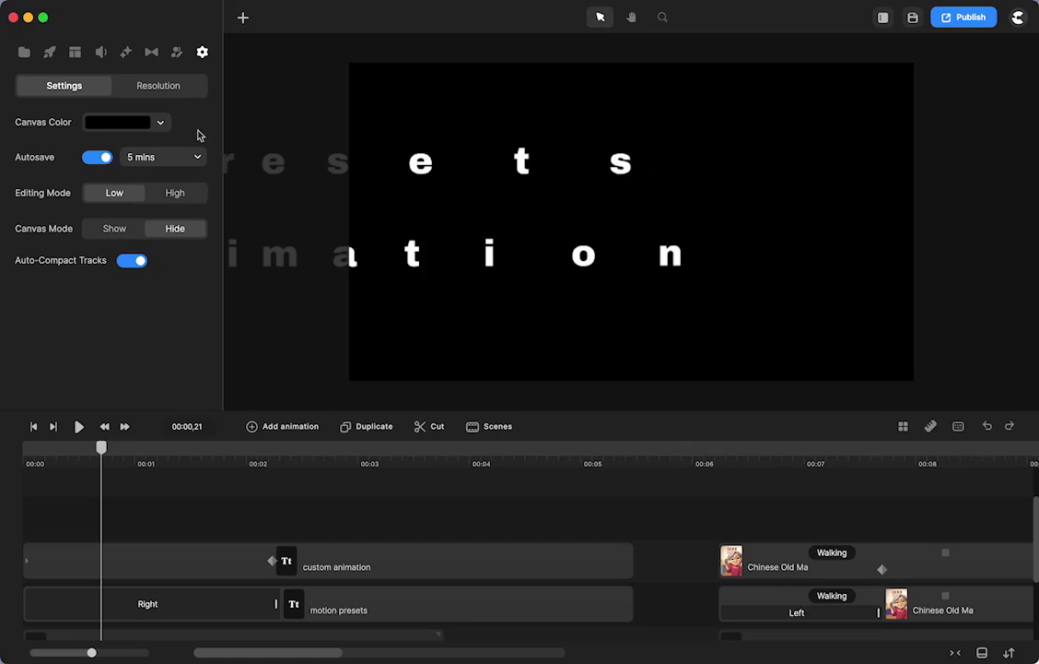
Set the custom animation line's letter-by-letter offset to 47%.
left_click(201, 604)
left_click(183, 559)
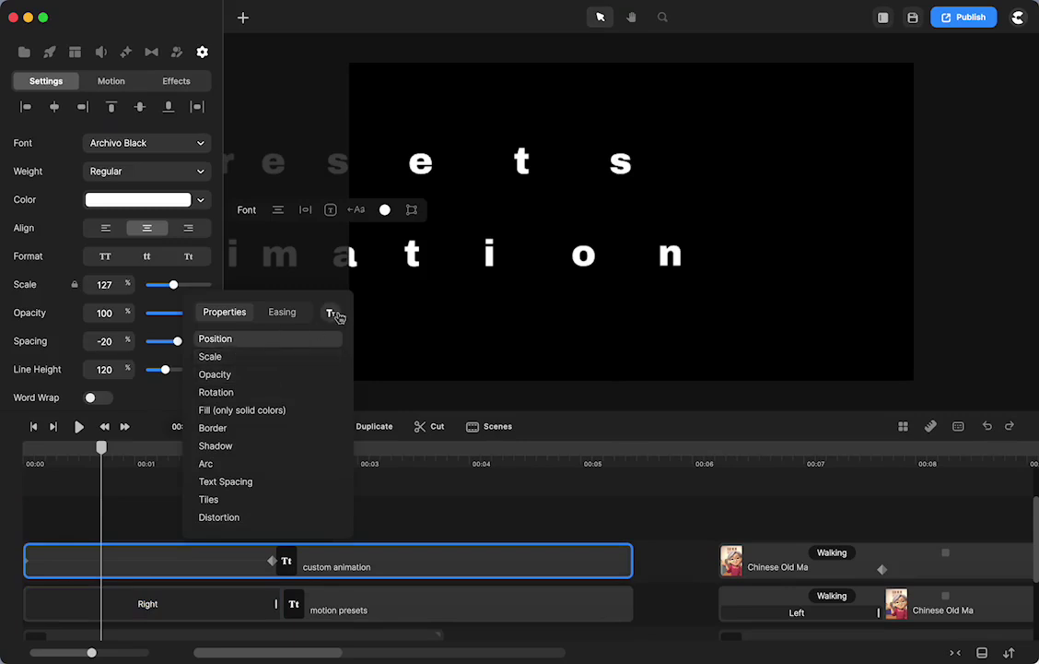
left_click(331, 313)
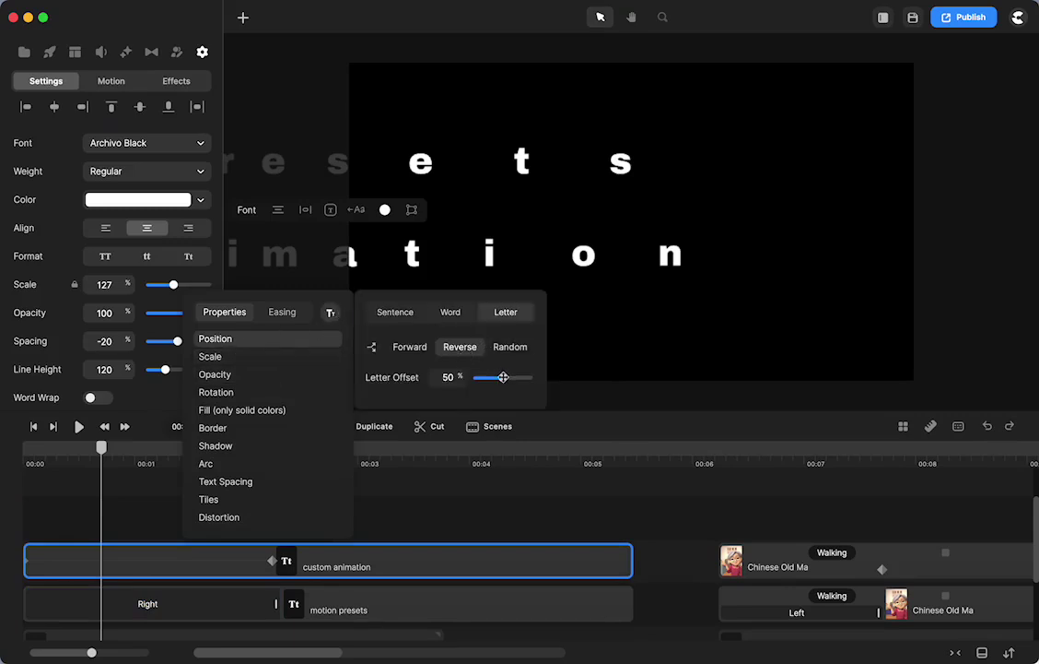
left_click_drag(503, 377, 500, 377)
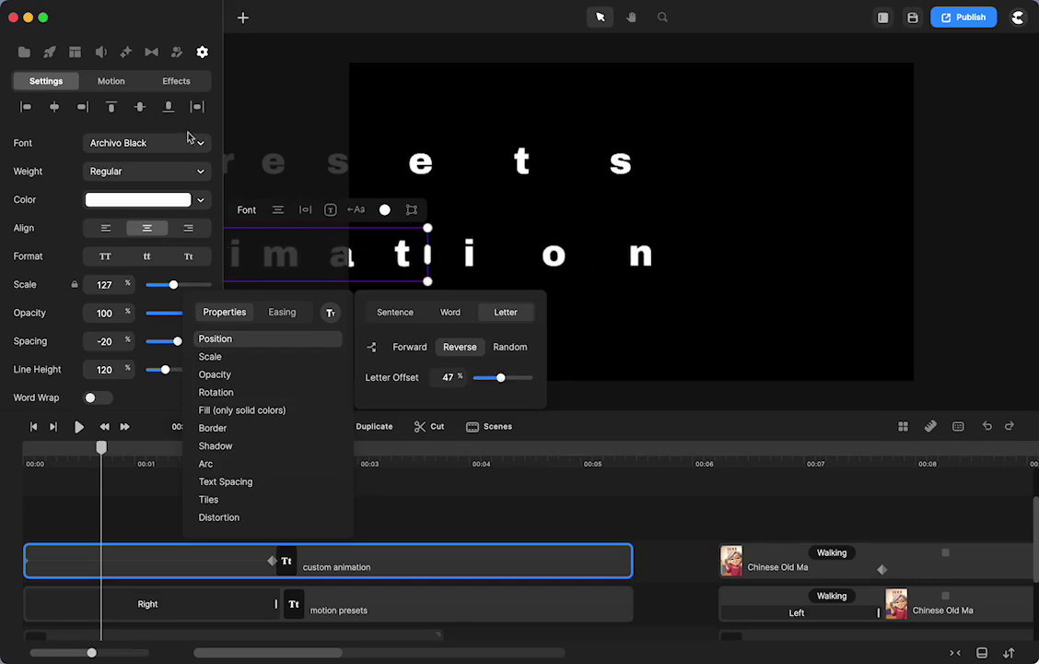
Compare with the motion presets line's Right entrance settings, then scrub the preview to about 00:01,15.
left_click(111, 81)
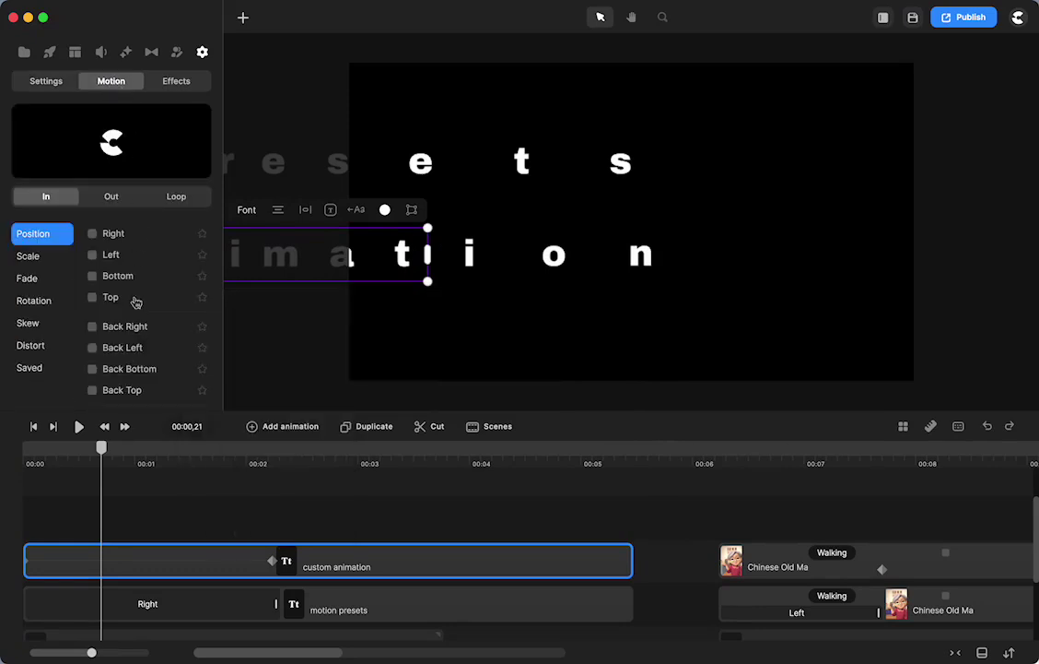
left_click(137, 611)
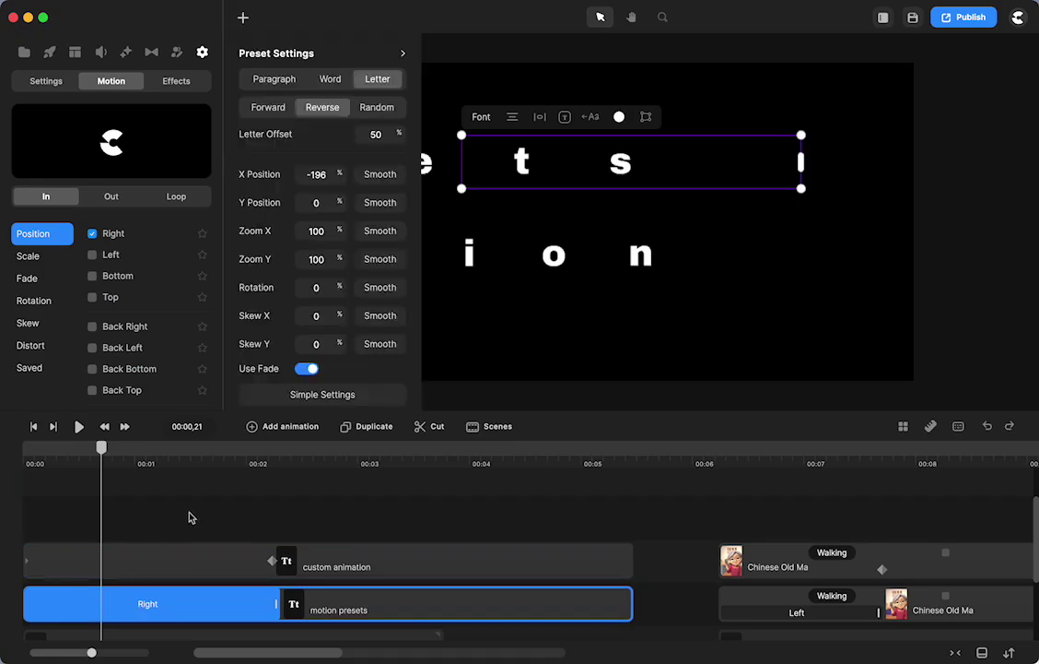
left_click(195, 562)
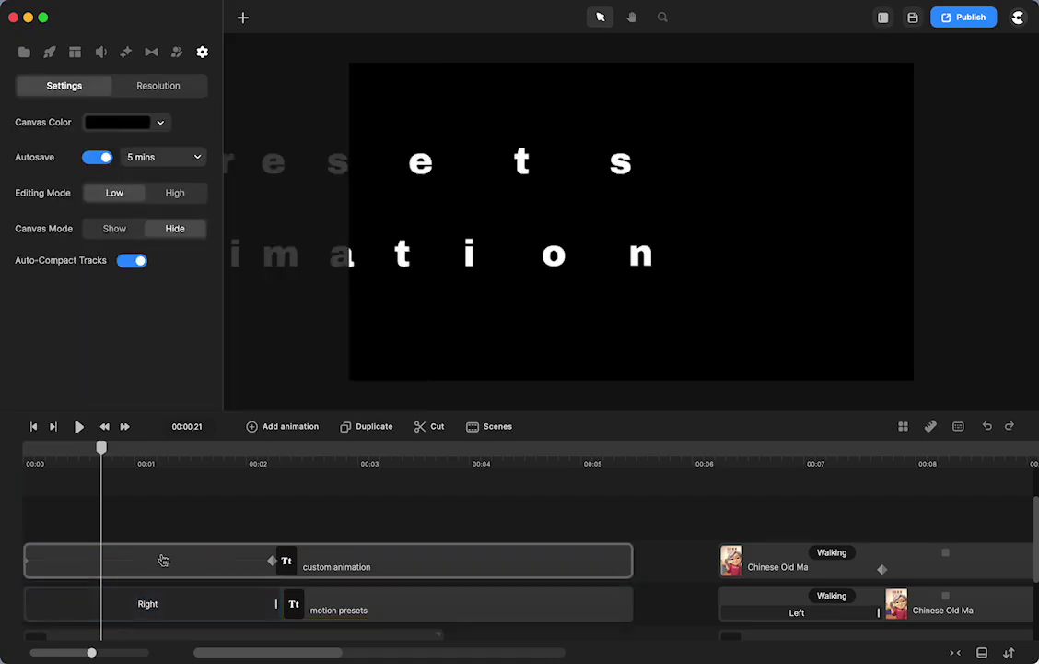
left_click(163, 561)
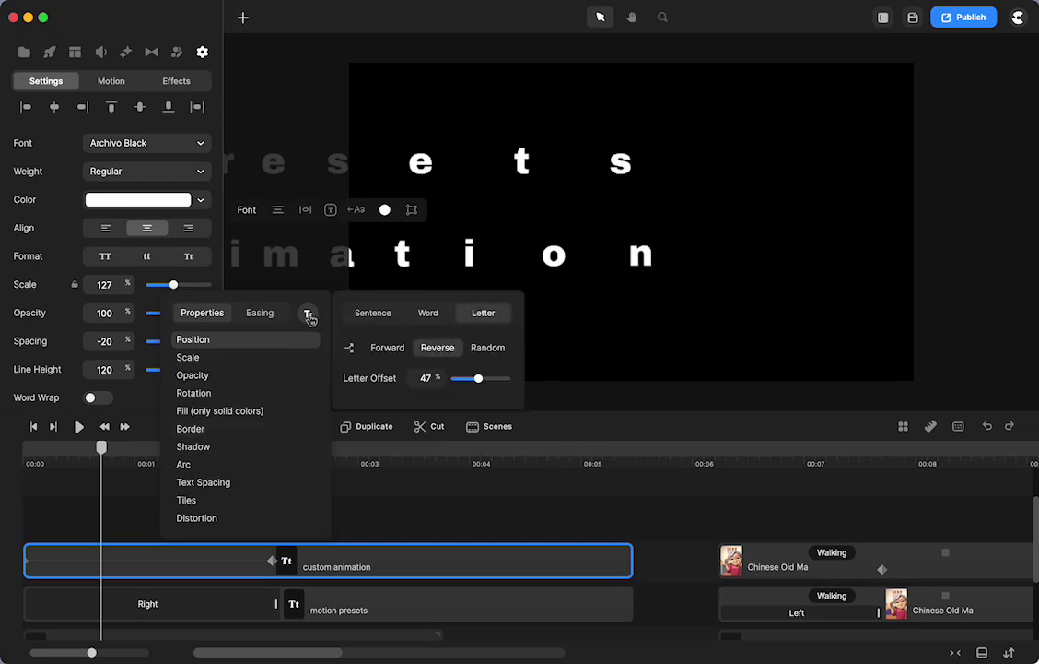
left_click(112, 81)
left_click(188, 610)
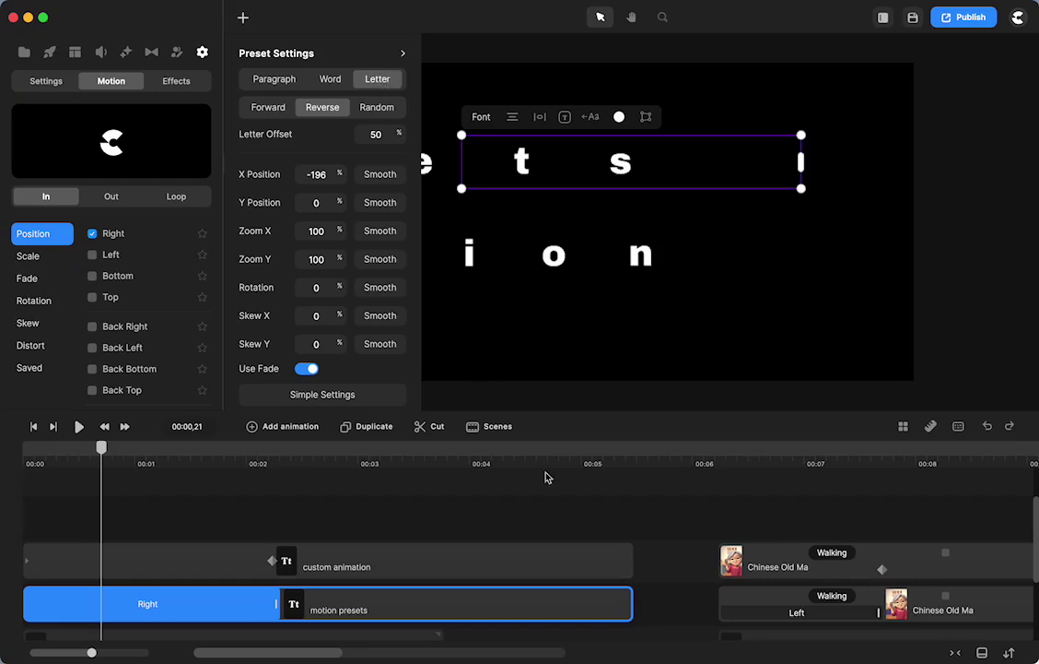
left_click(540, 518)
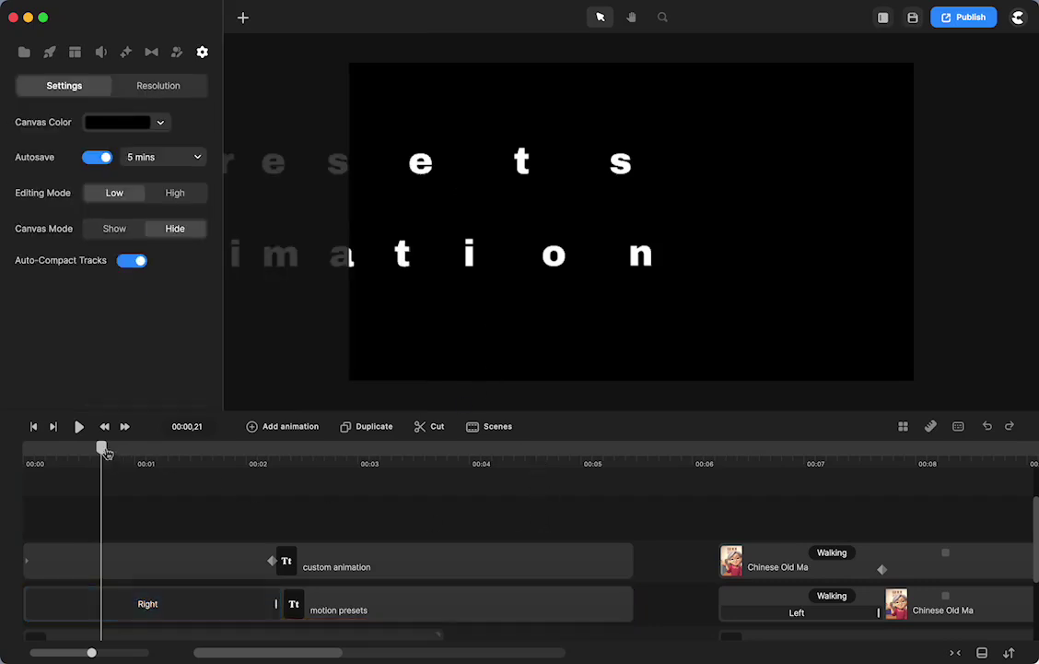
left_click_drag(104, 452, 316, 455)
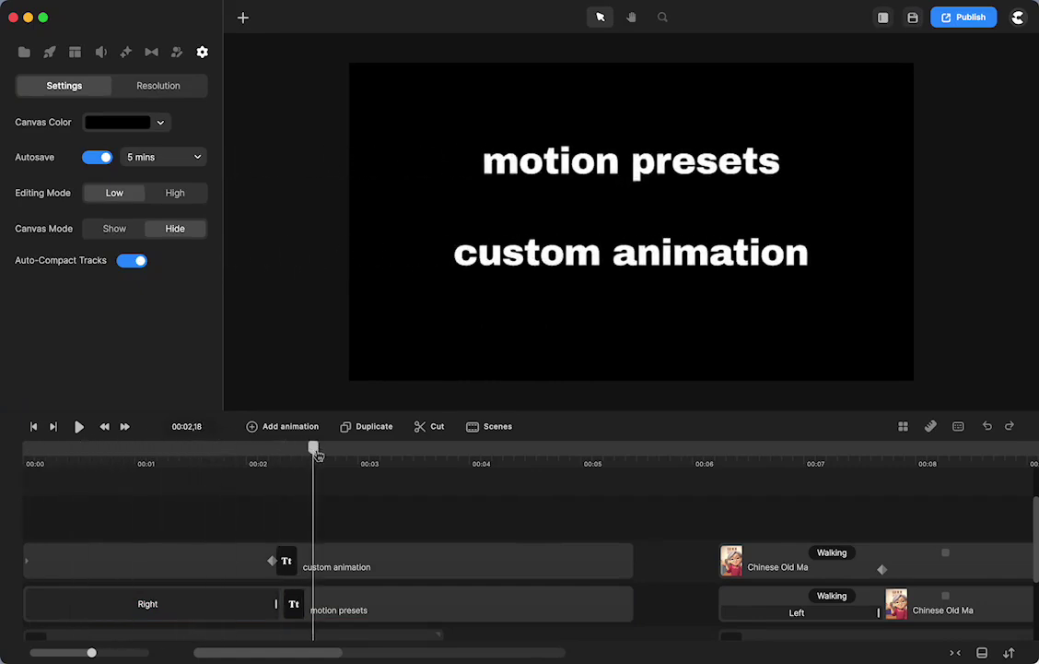
Apply a Swing X loop to the custom animation line and scrub to preview it.
left_click(353, 564)
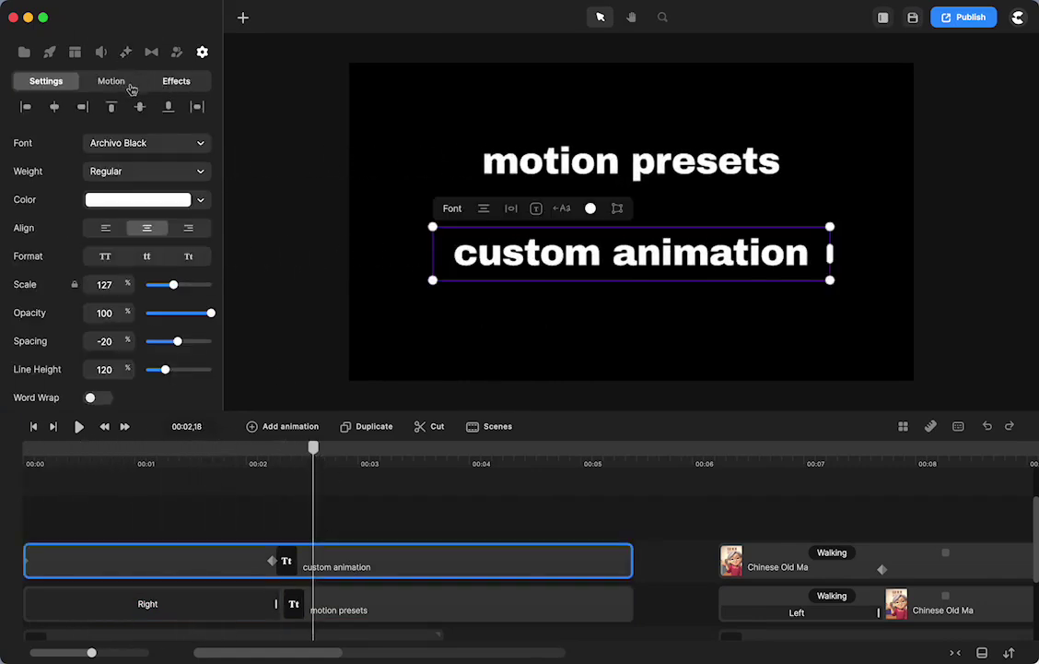
left_click(117, 81)
left_click(176, 197)
left_click(93, 235)
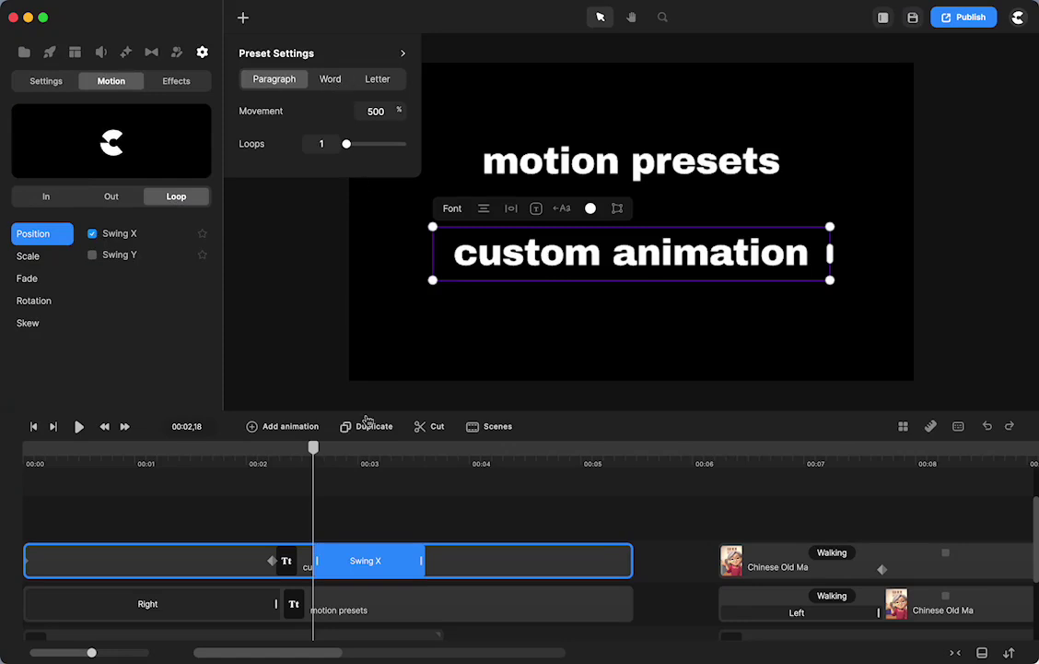
left_click(282, 401)
mouse_move(316, 450)
left_mouse_down()
mouse_move(395, 449)
mouse_move(336, 451)
left_mouse_up()
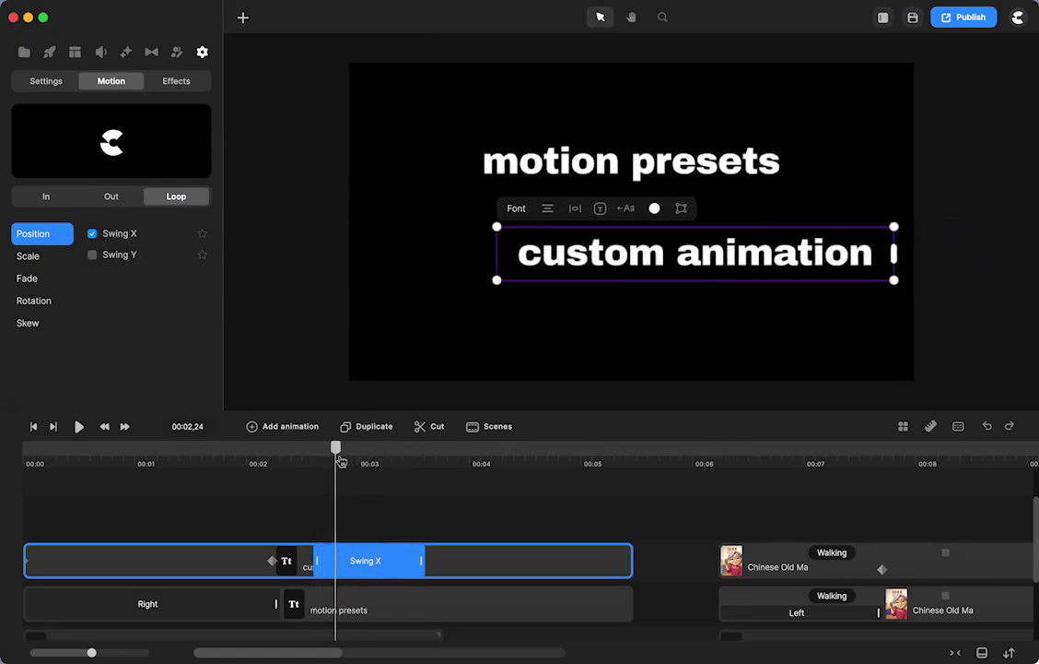
Switch the loop to Swing Y moving letter by letter, scrubbing to check the wave.
left_click(374, 559)
left_click(378, 81)
mouse_move(335, 449)
left_mouse_down()
mouse_move(313, 452)
mouse_move(416, 451)
mouse_move(309, 453)
mouse_move(327, 463)
left_mouse_up()
left_click(93, 254)
left_click(377, 79)
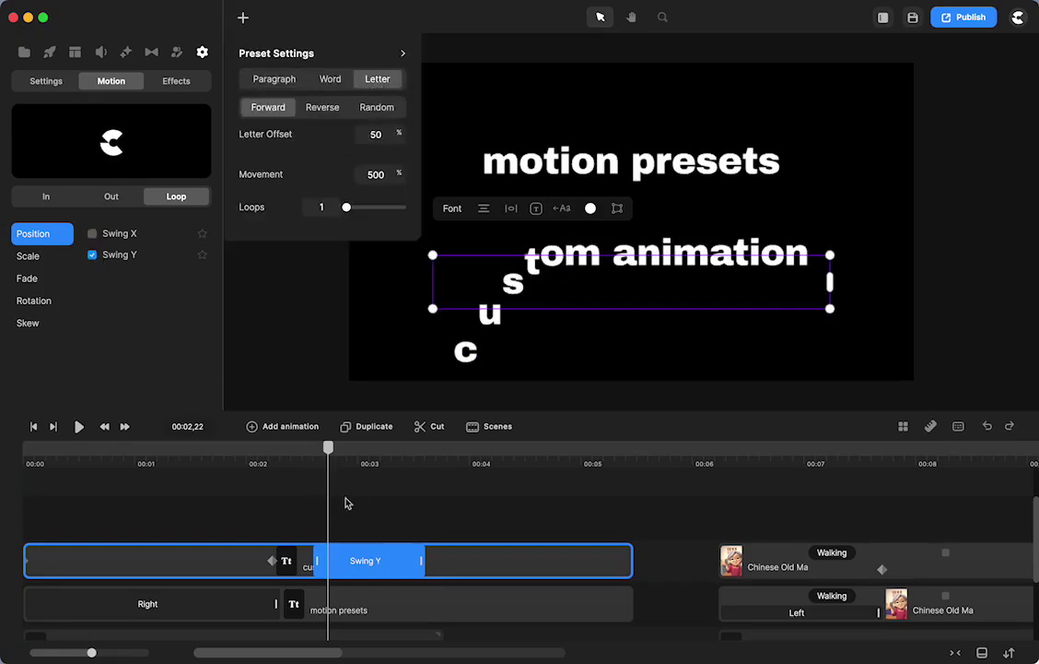
left_click(327, 450)
left_click_drag(328, 450, 342, 491)
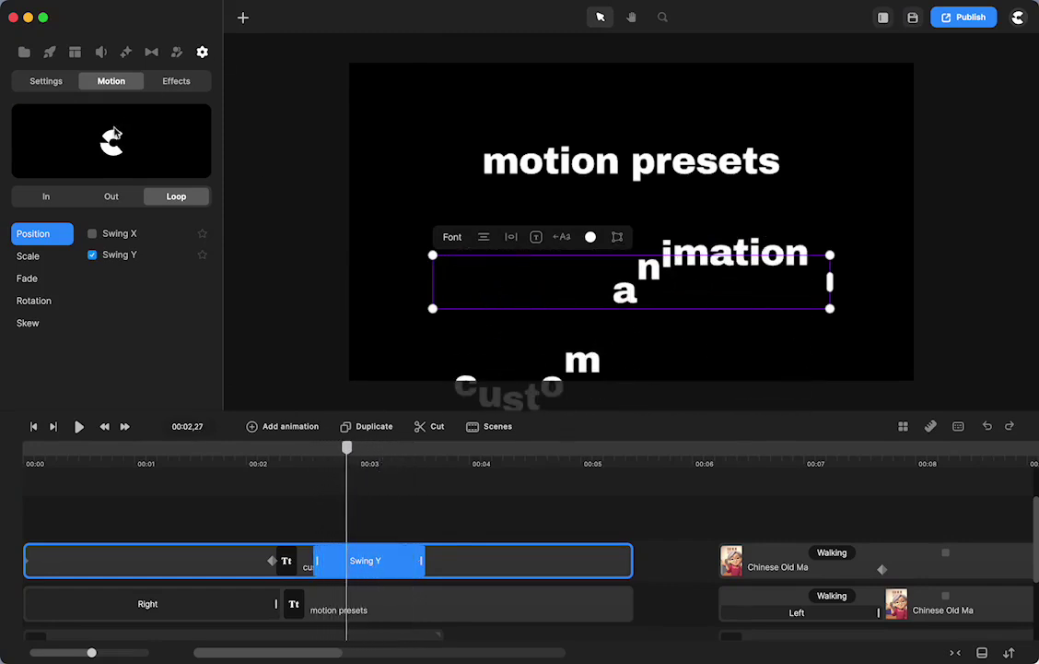
Try the In & Out, Out & In and X Only scale loops on the custom animation line.
left_click(30, 255)
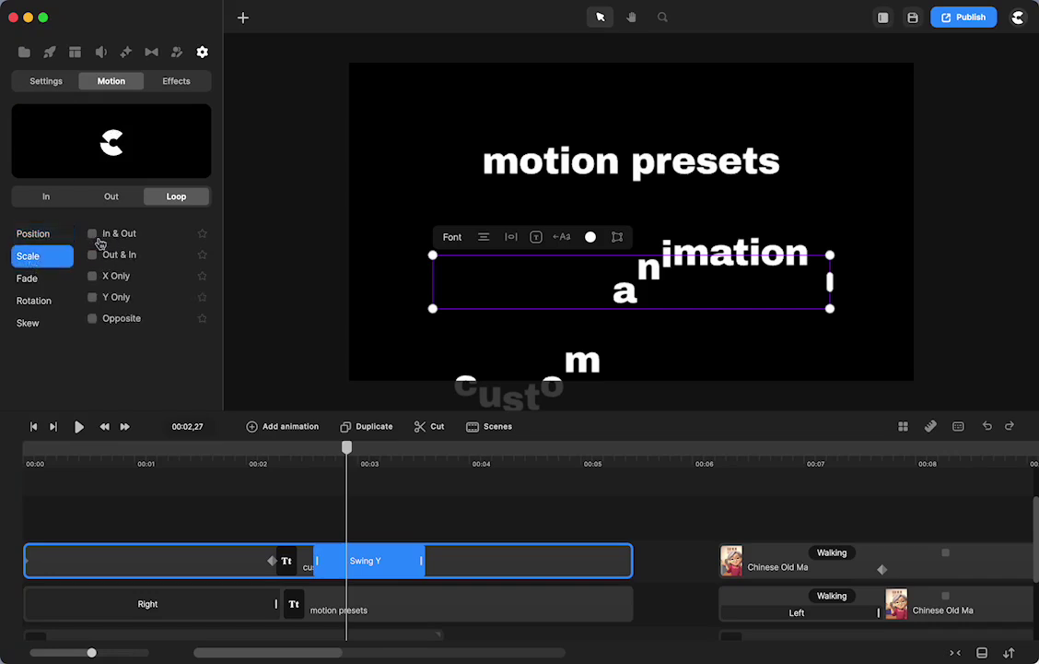
mouse_move(348, 452)
left_mouse_down()
mouse_move(338, 453)
mouse_move(402, 451)
mouse_move(344, 451)
left_mouse_up()
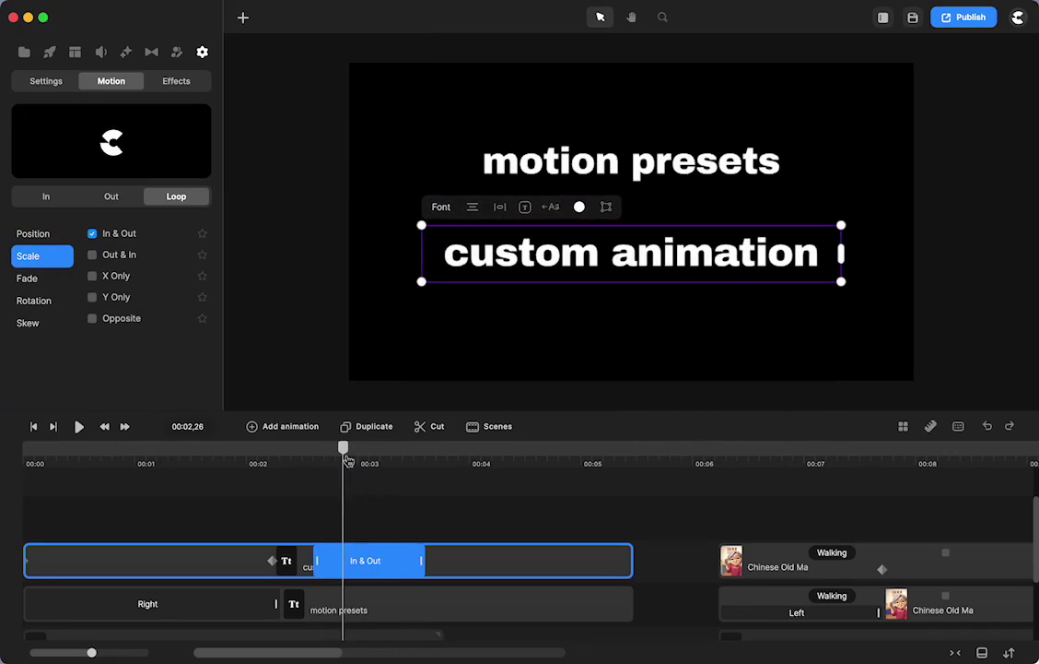
left_click(95, 256)
left_click(93, 275)
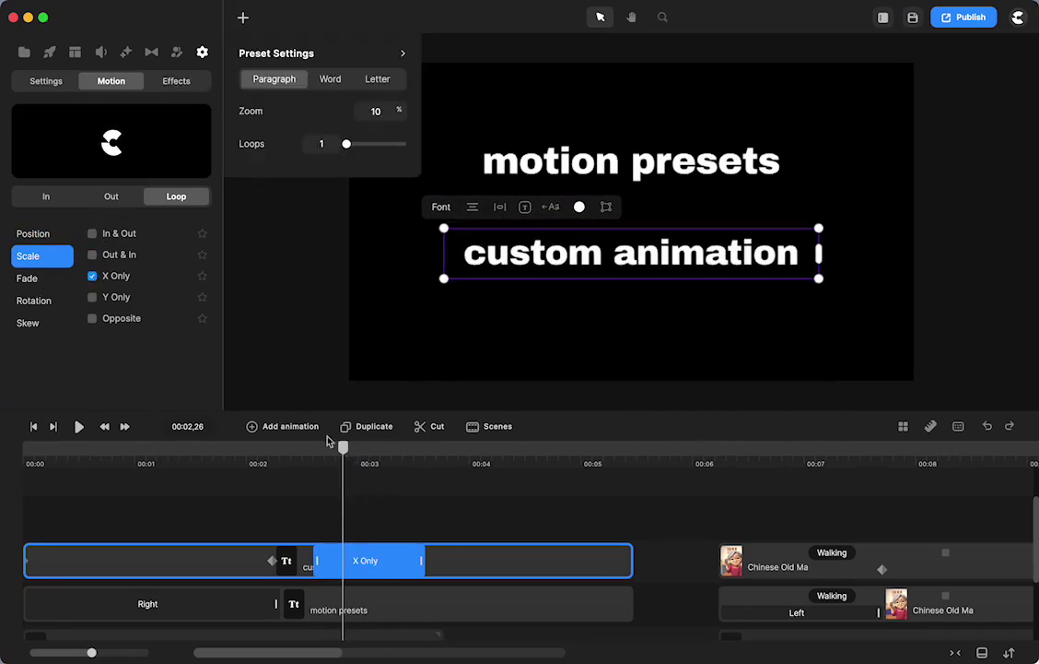
mouse_move(347, 456)
left_mouse_down()
mouse_move(416, 456)
mouse_move(347, 457)
left_mouse_up()
Apply the Y Only scale loop letter by letter and preview it at 00:03,01.
left_click(92, 296)
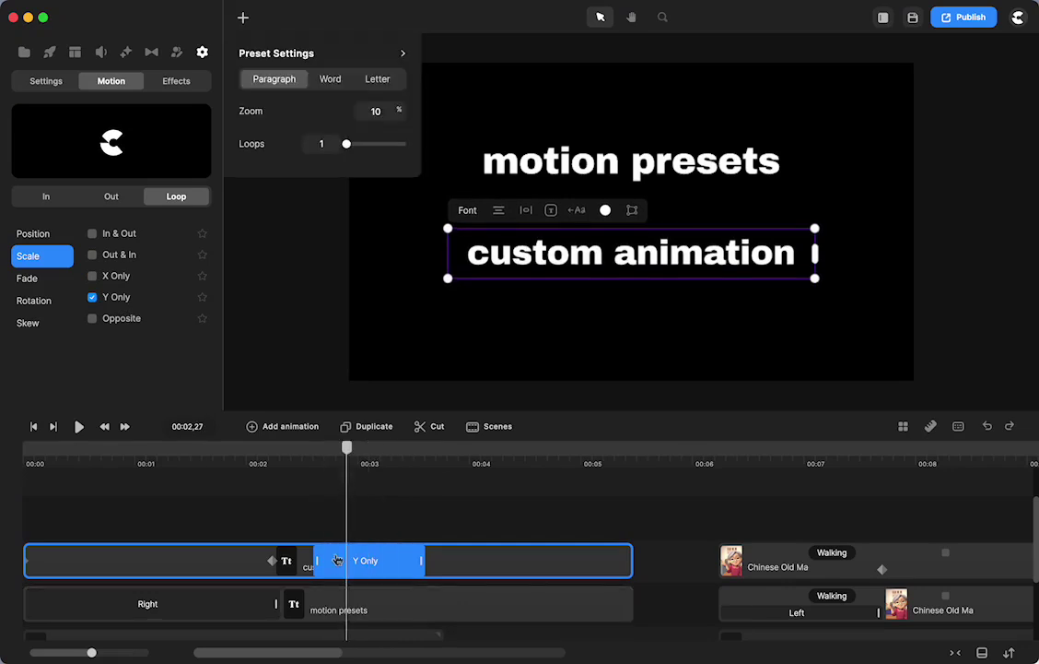
left_click(377, 79)
left_click_drag(351, 462, 321, 476)
left_click(363, 477)
scroll(367, 561, "down", 2)
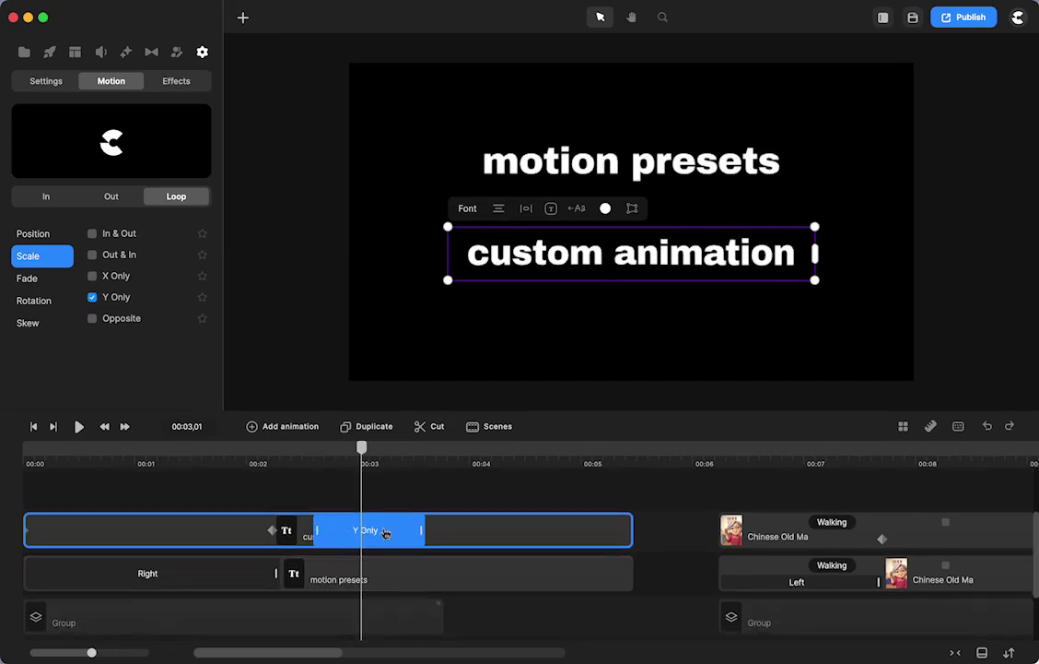
left_click(362, 578)
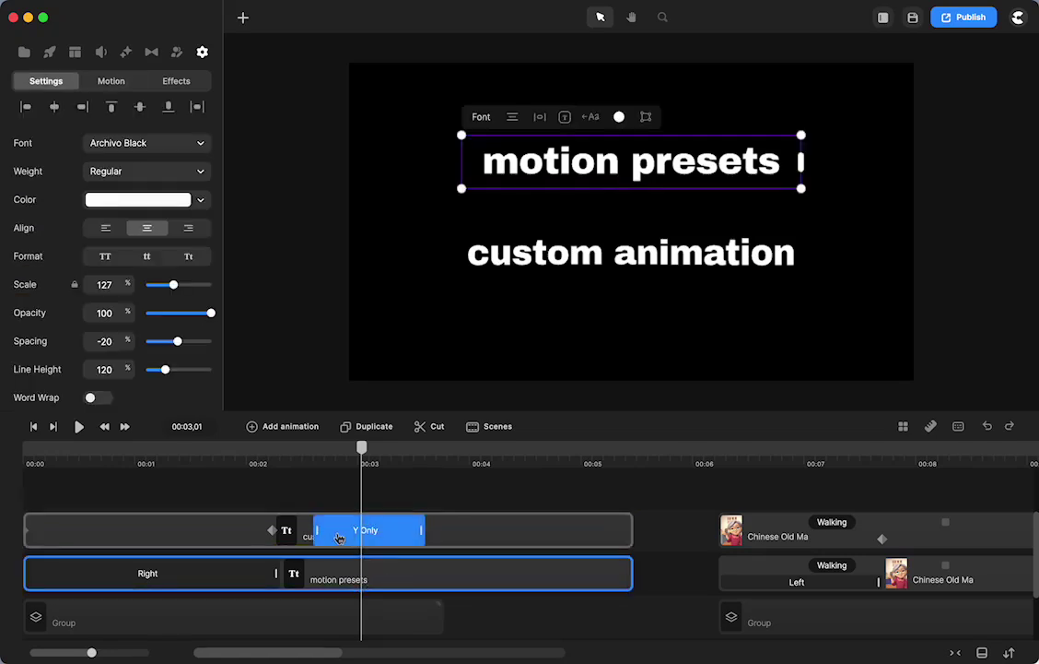
left_click(346, 537)
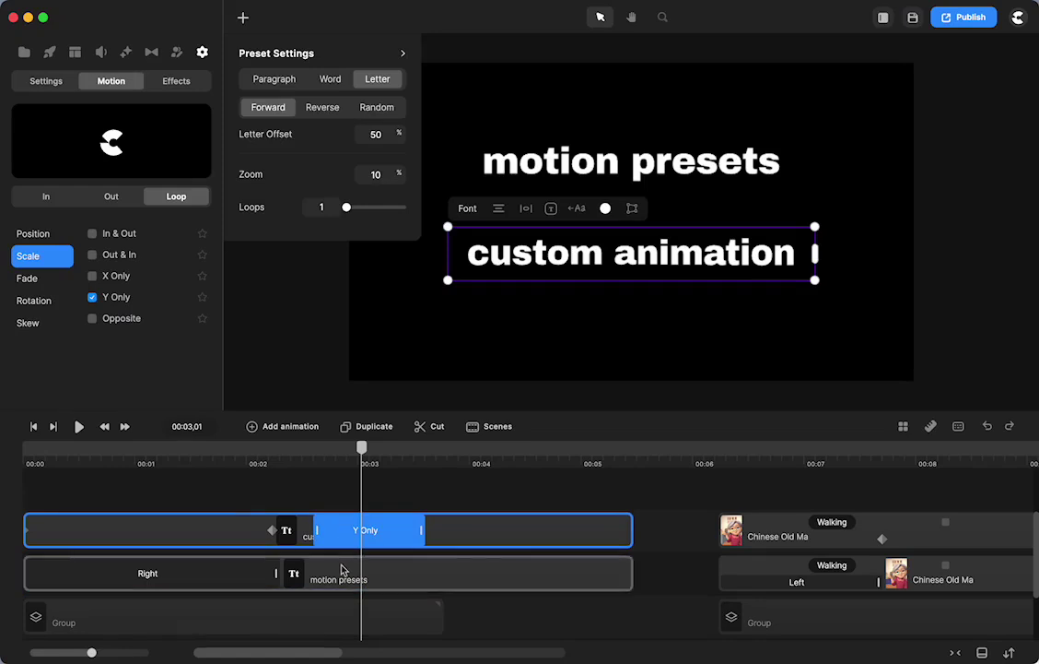
left_click(344, 564)
key("ctrl+v")
left_click_drag(424, 574, 374, 569)
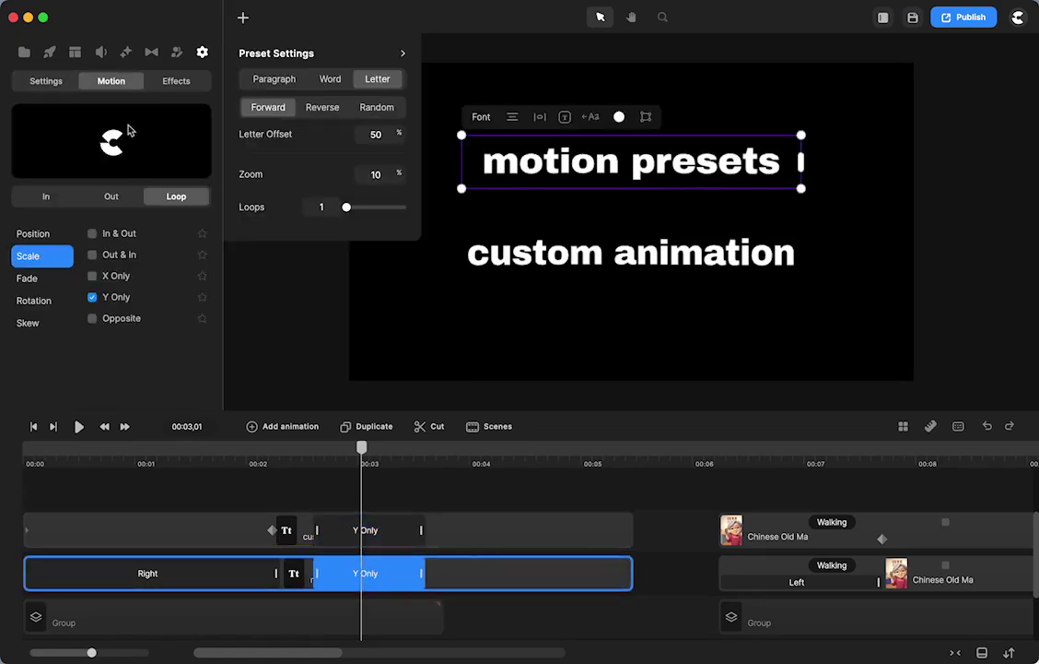
left_click(182, 582)
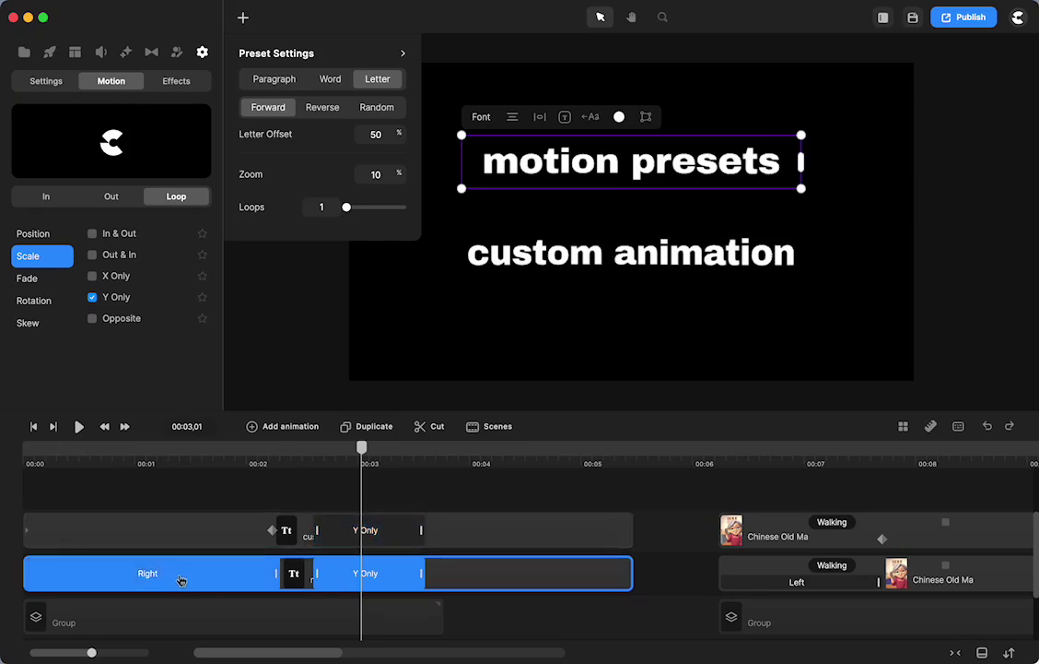
scroll(181, 579, "down", 1)
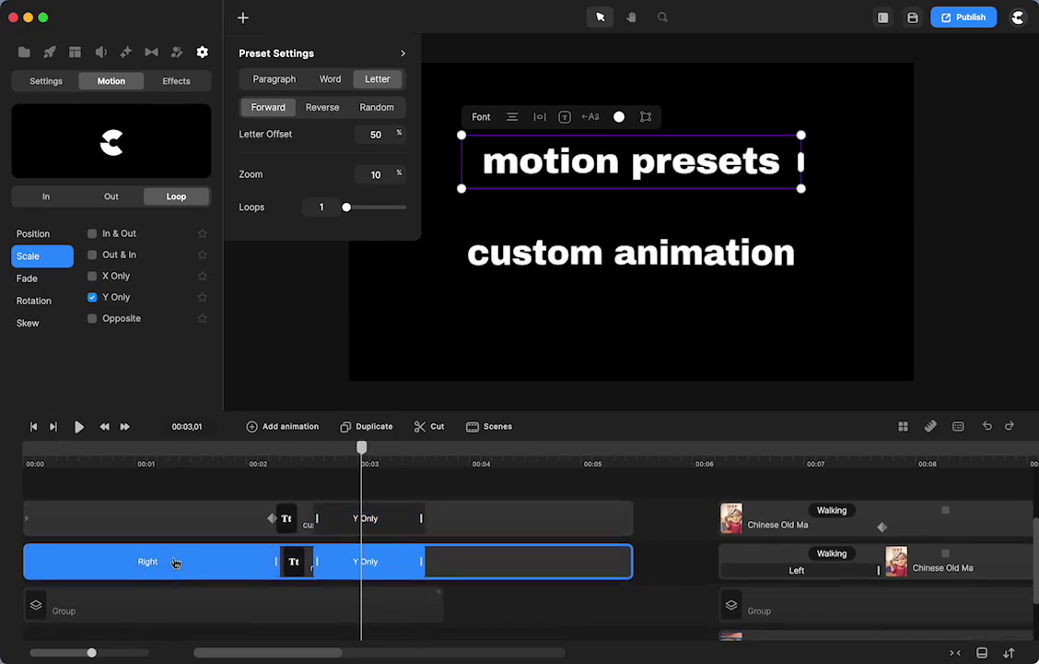
left_click(174, 563)
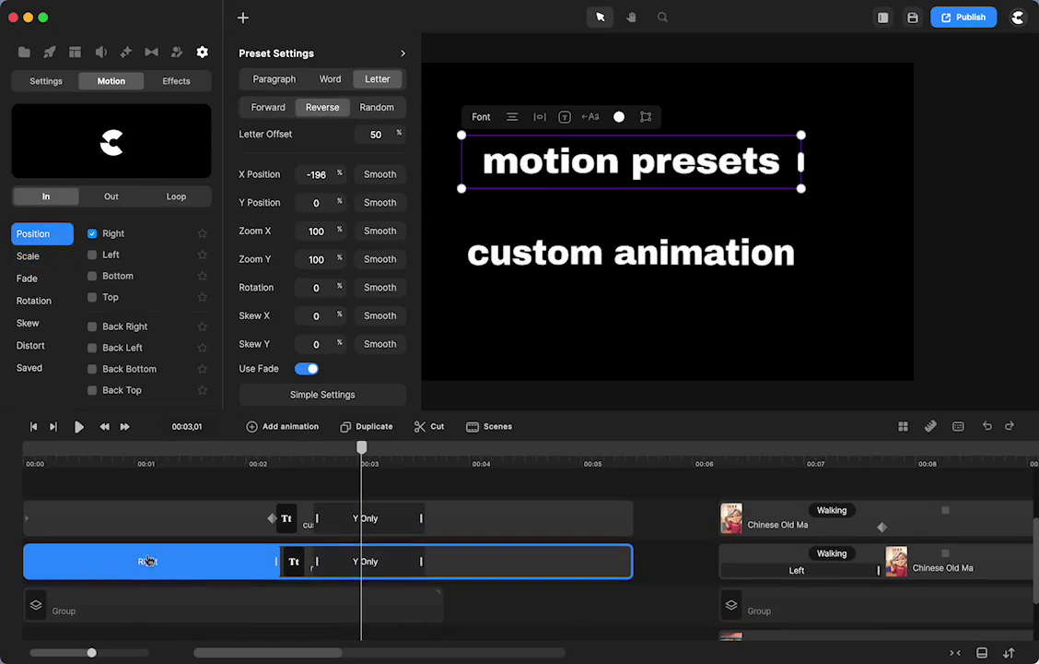
left_click(138, 522)
left_click(136, 524)
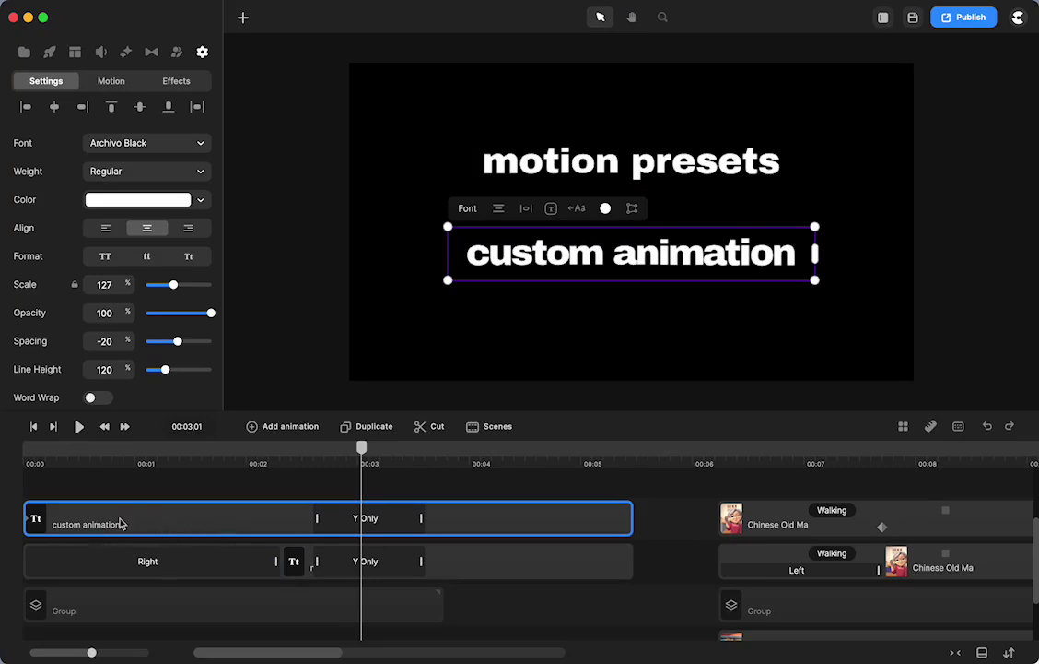
mouse_move(174, 524)
left_mouse_down()
mouse_move(197, 524)
mouse_move(156, 521)
left_mouse_up()
left_click(233, 562)
left_click(324, 520)
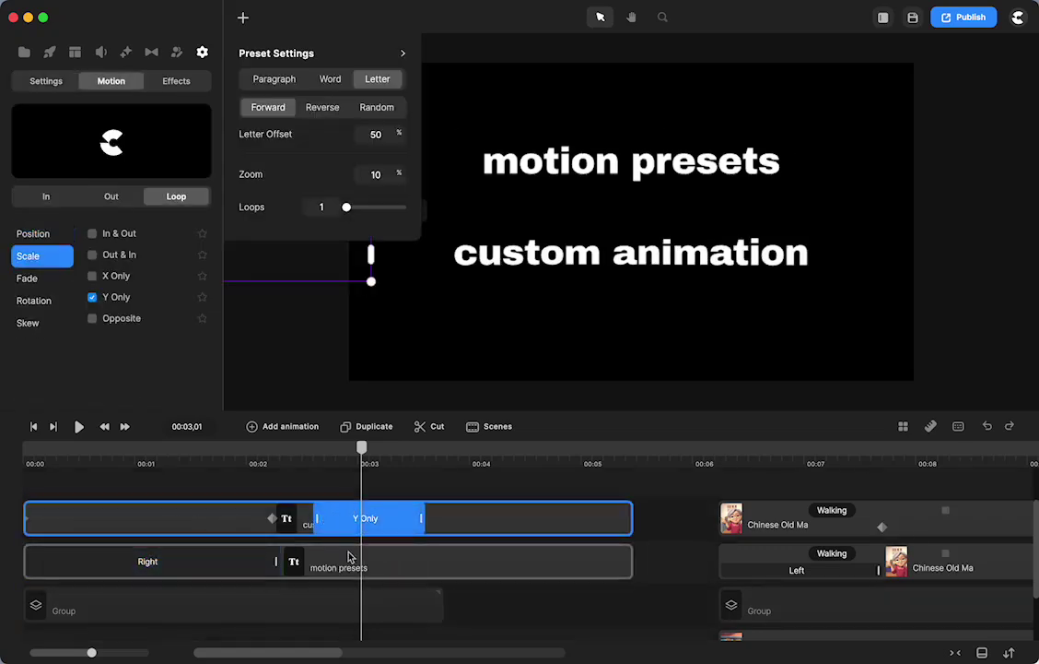
left_click(348, 556)
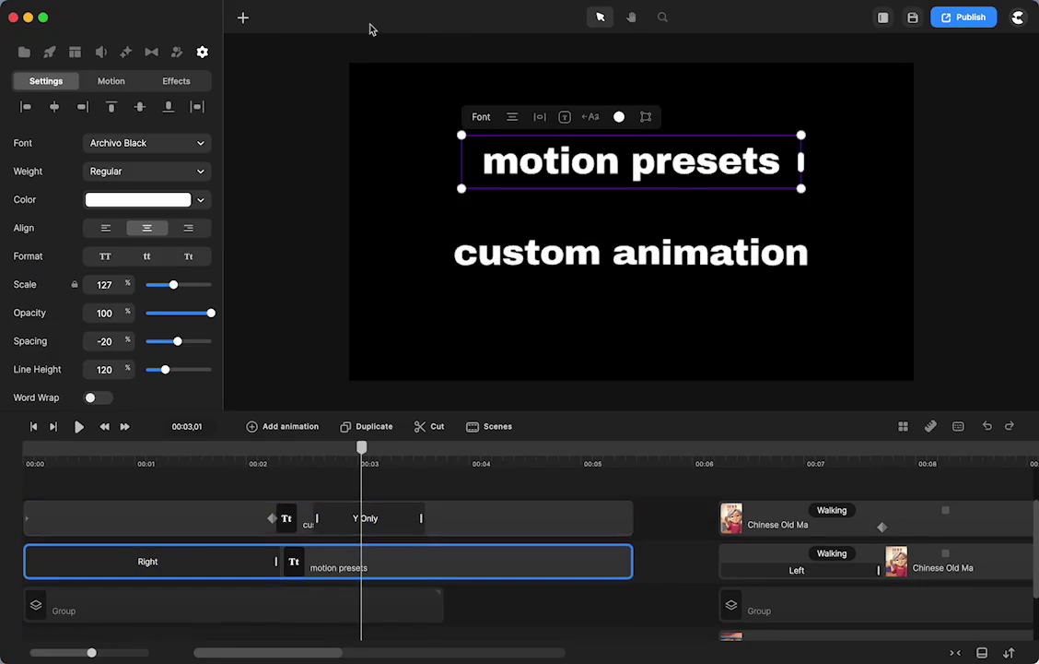
Add a text line reading 'another text' below custom animation, starting at 00:00.
left_click(244, 18)
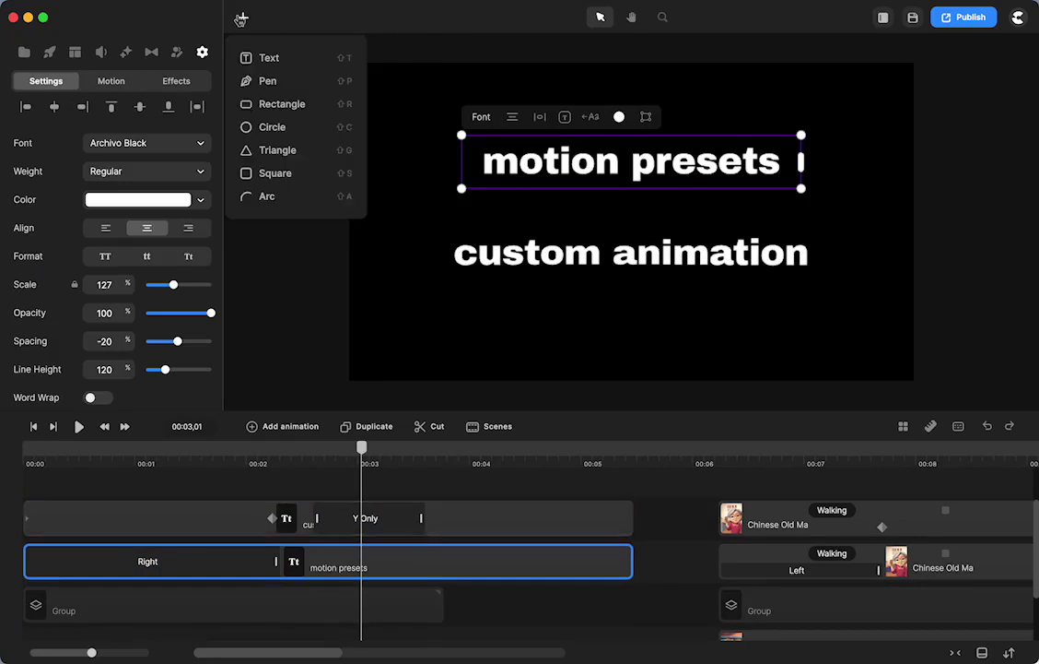
left_click(258, 57)
left_click_drag(596, 225, 596, 261)
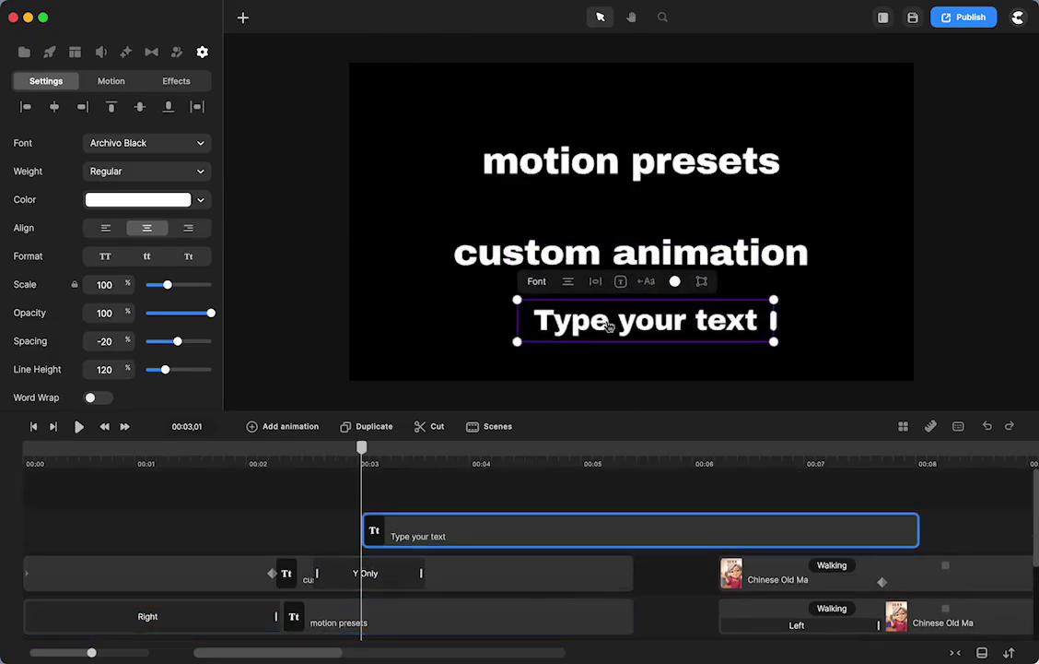
double_click(608, 326)
type("another tex")
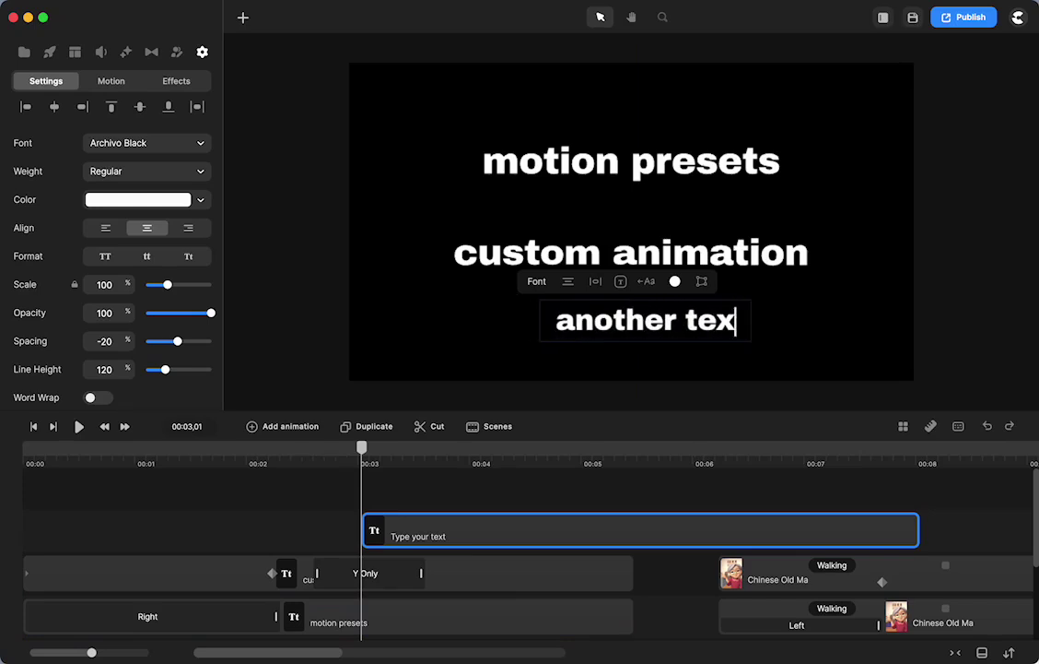
type("t")
left_click_drag(495, 530, 157, 537)
Copy the Right entry animation from motion presets and paste it onto the another text clip.
left_click(180, 619)
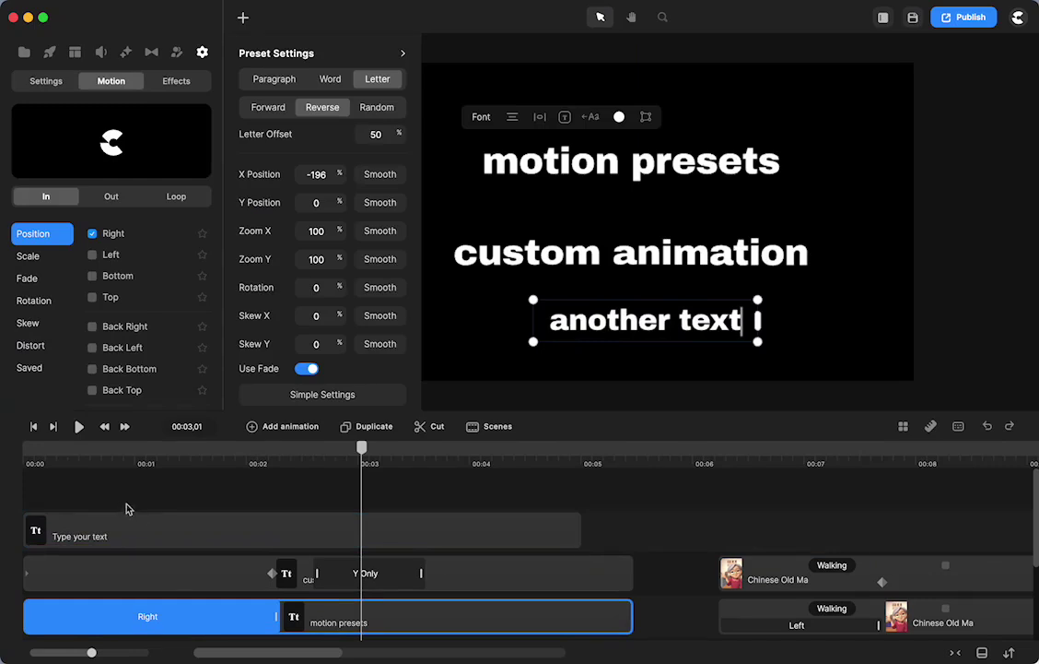
left_click(121, 529)
key("ctrl+v")
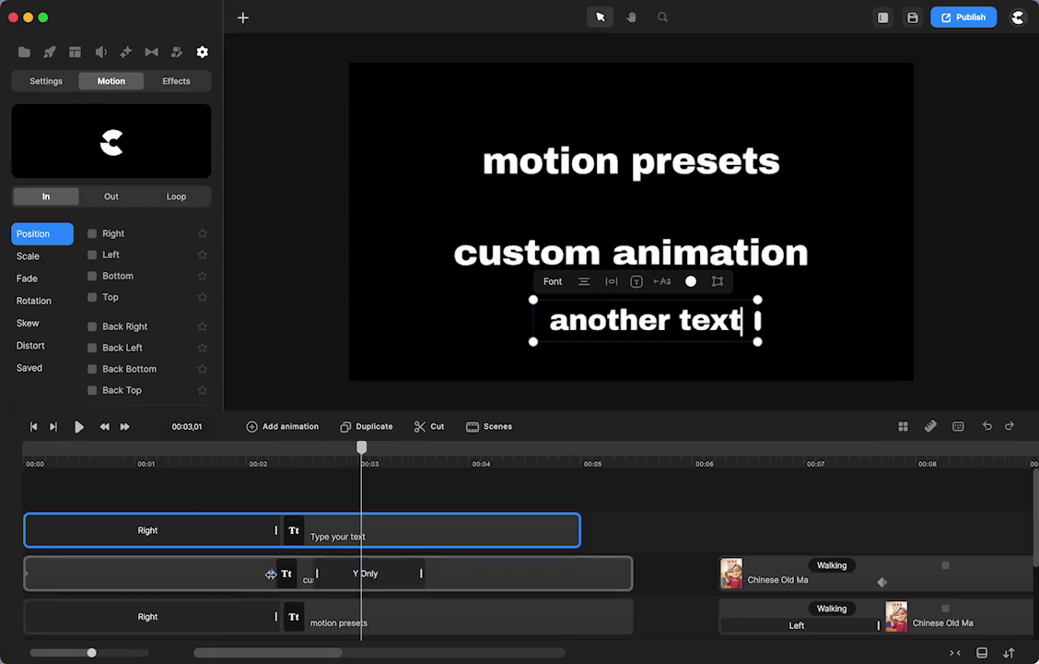
left_click(208, 578)
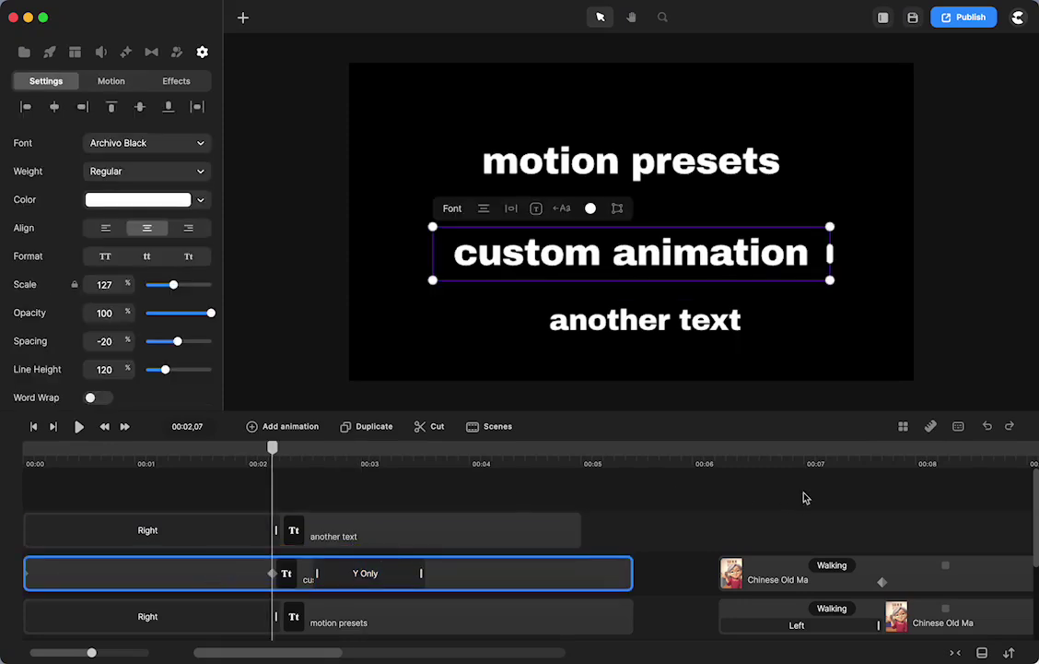
Preview the scene from the 6-second mark, pausing at 00:09,16.
left_click(708, 453)
scroll(647, 529, "right", 8)
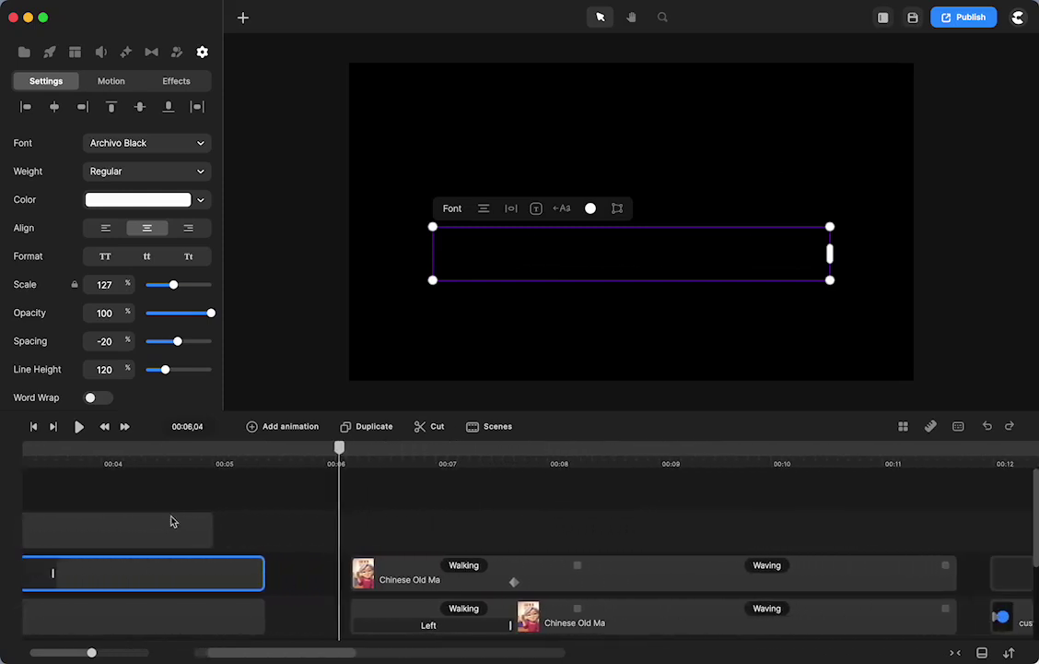
left_click(80, 427)
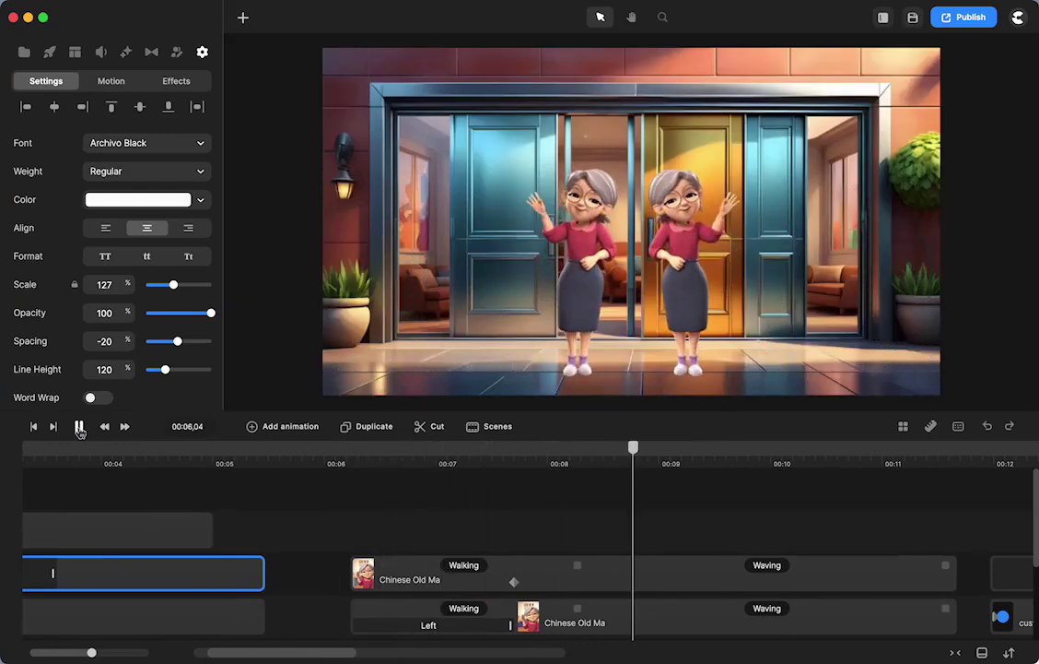
left_click(80, 426)
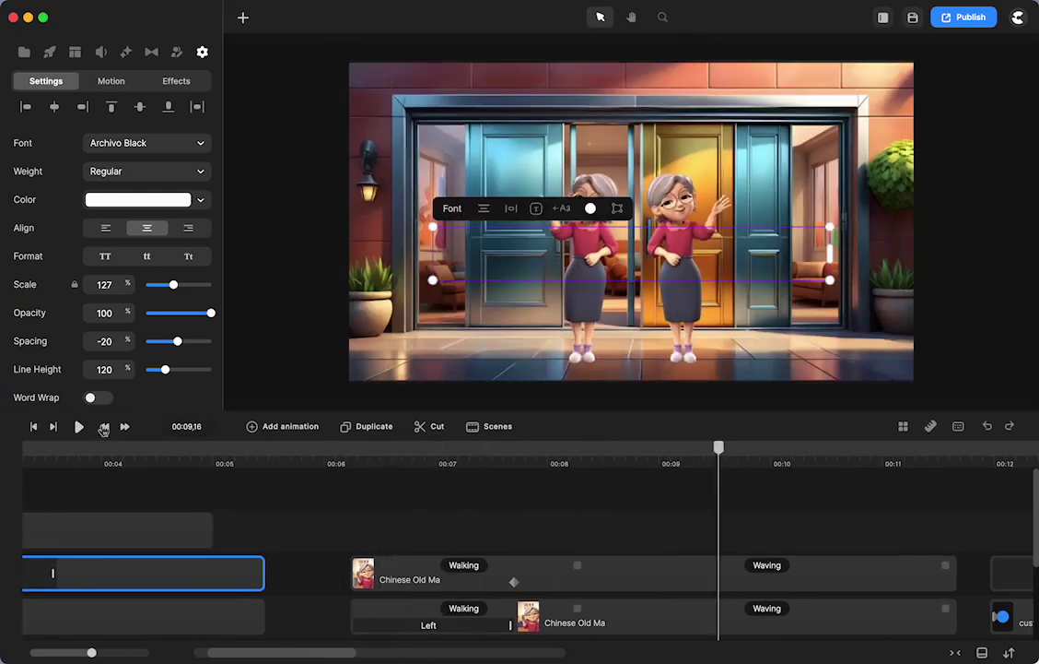
Move the preview to about 00:06,23 and list the first grandma clip's animatable properties.
left_click(569, 611)
scroll(573, 608, "down", 2)
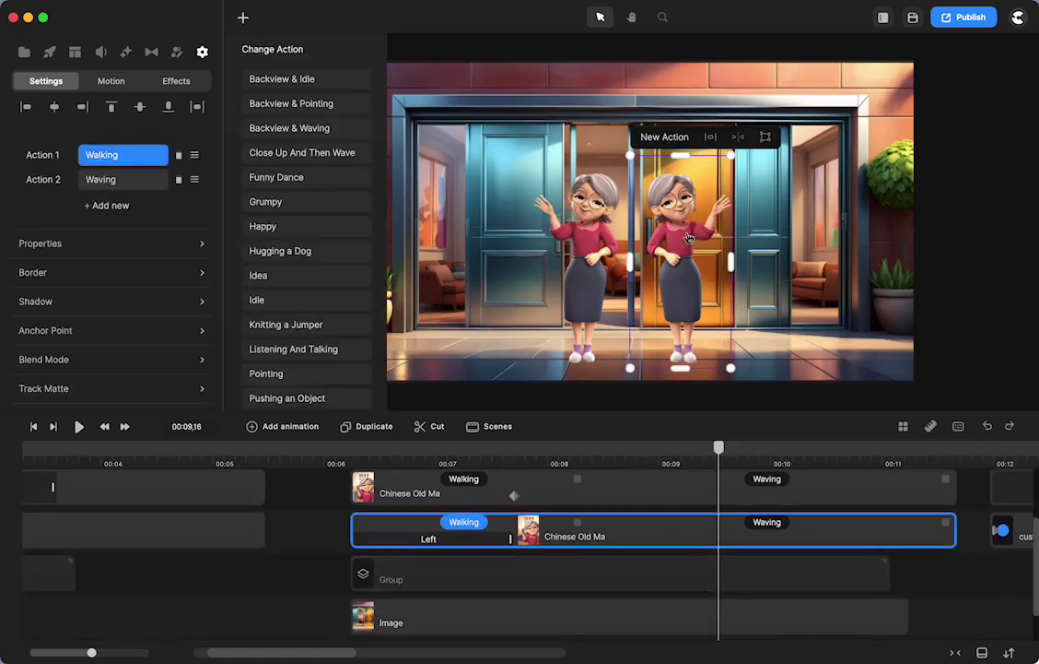
left_click(558, 489)
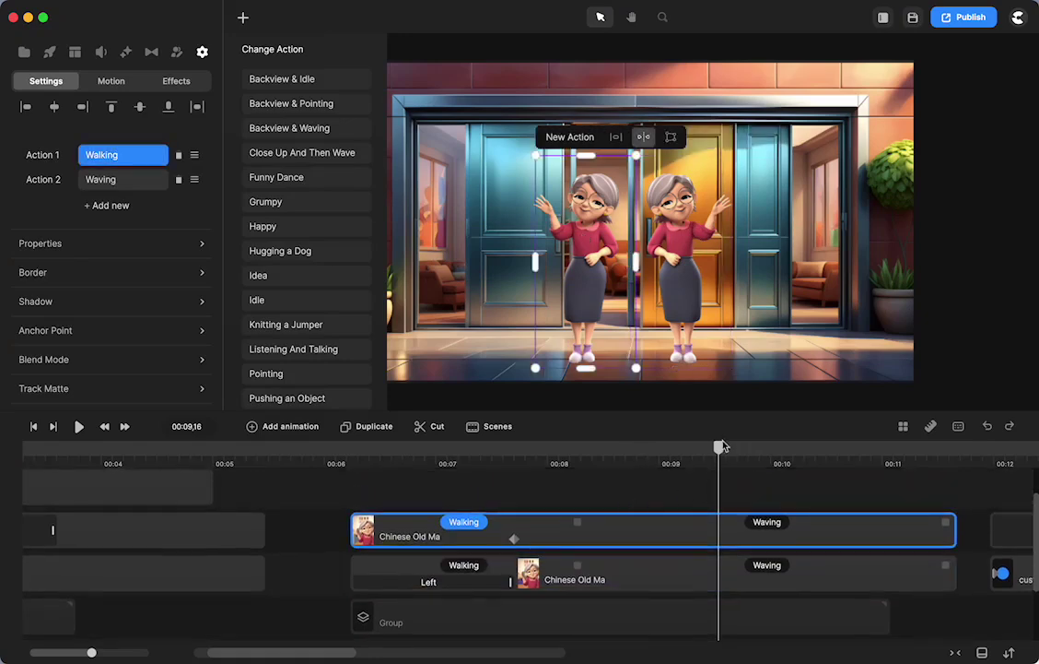
left_click(720, 447)
left_click_drag(718, 449, 566, 543)
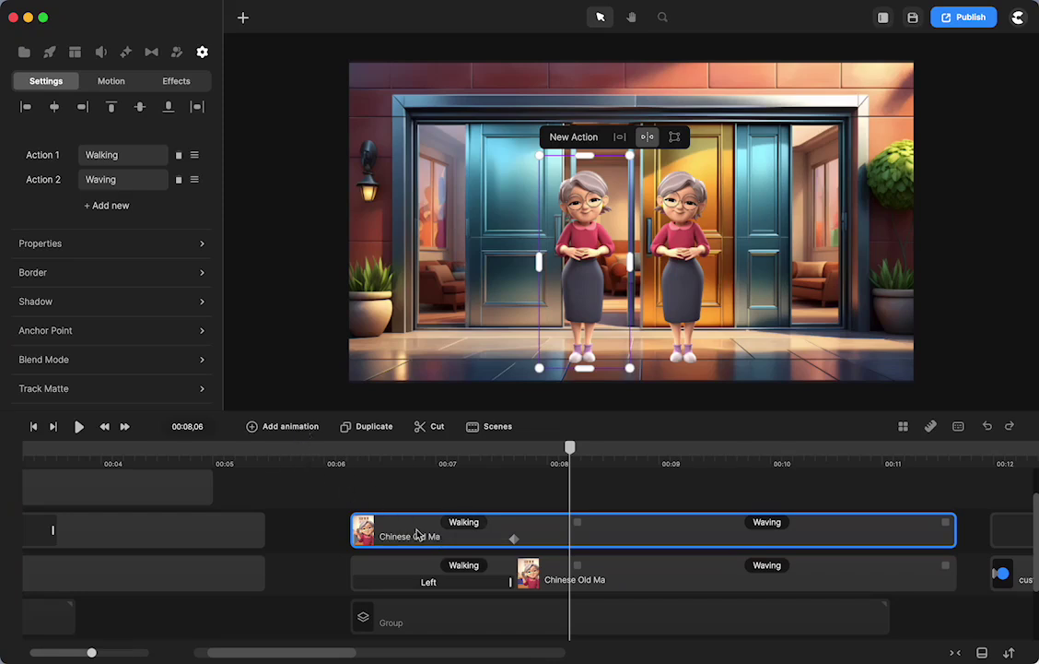
left_click(423, 540)
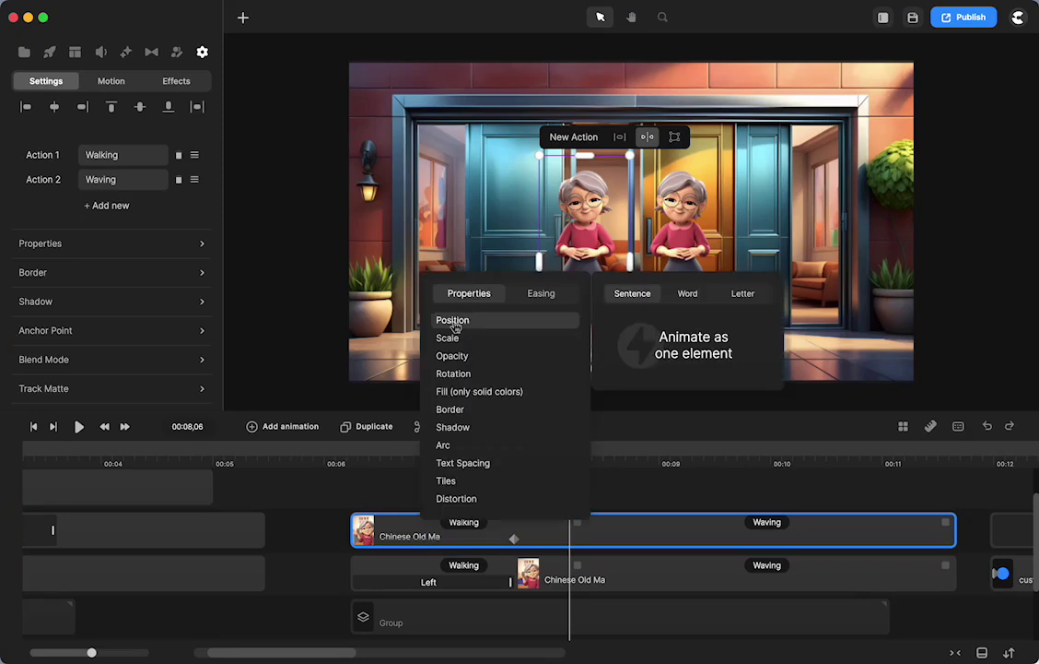
left_click(431, 582)
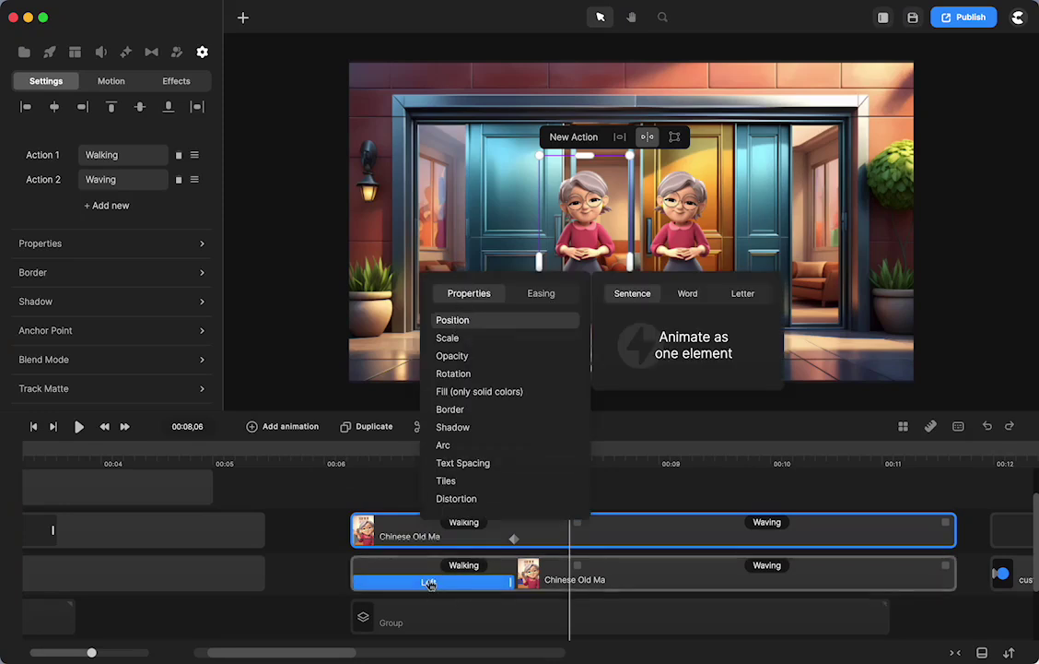
Check the second grandma's Left entrance, then mark Scale in the first grandma's animatable property list.
left_click(429, 584)
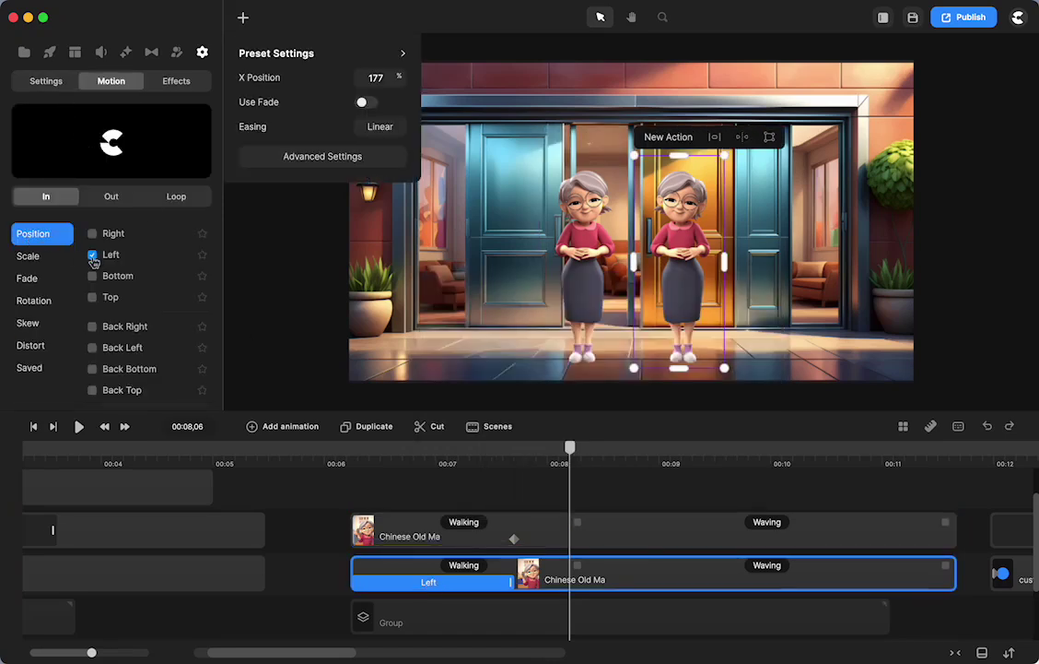
left_click(427, 540)
left_click(447, 541)
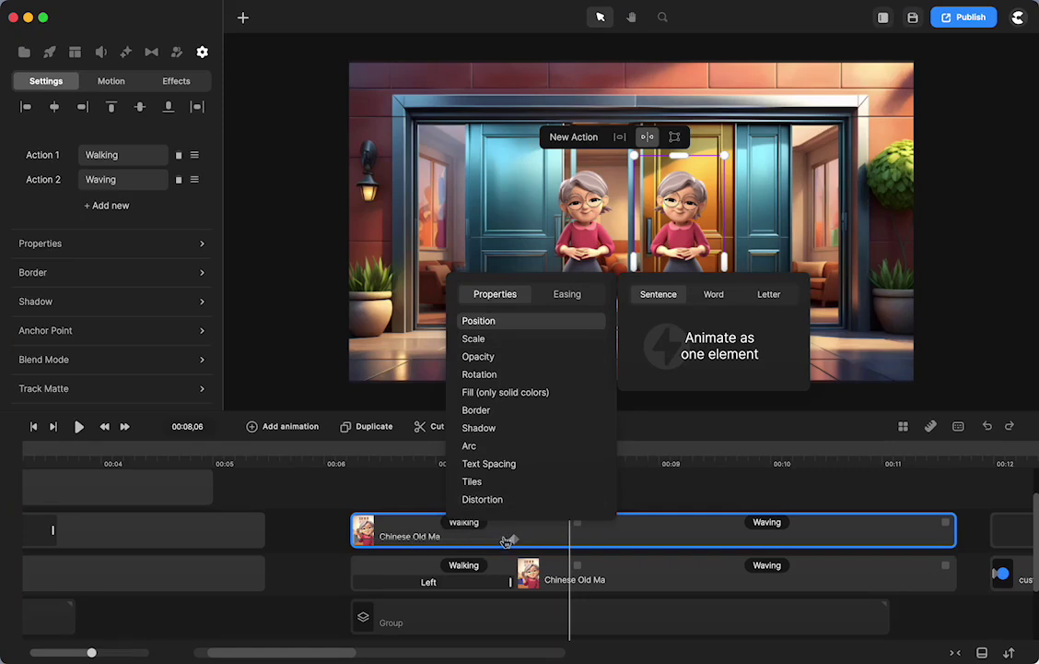
left_click(472, 341)
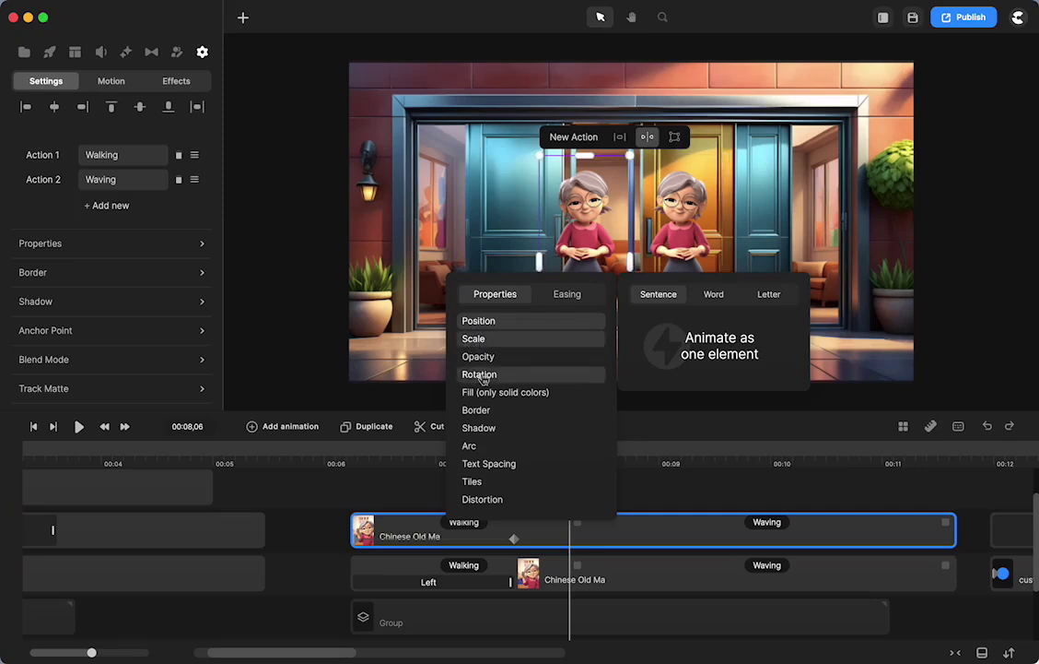
At 00:07,21, enlarge the left grandma by dragging her corner handle.
left_click(400, 501)
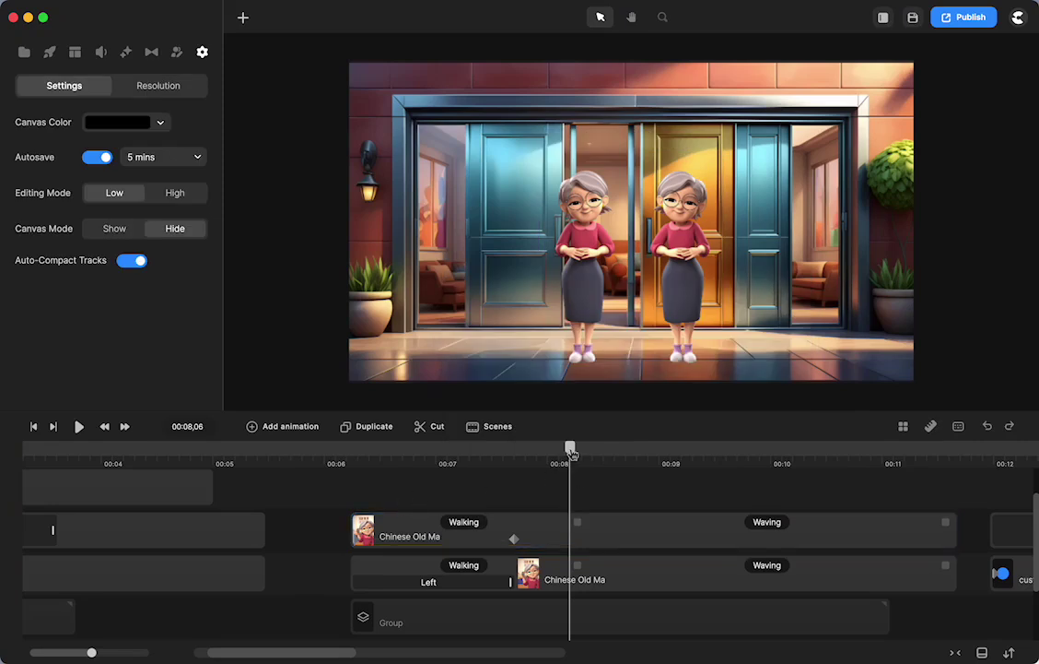
left_click_drag(571, 448, 516, 491)
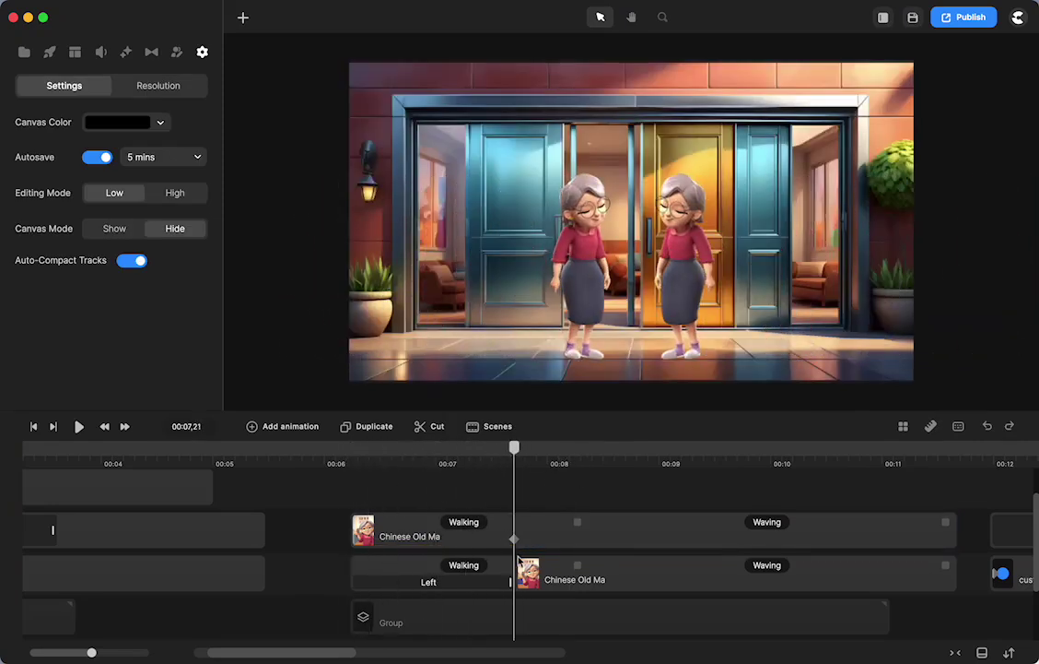
left_click(557, 193)
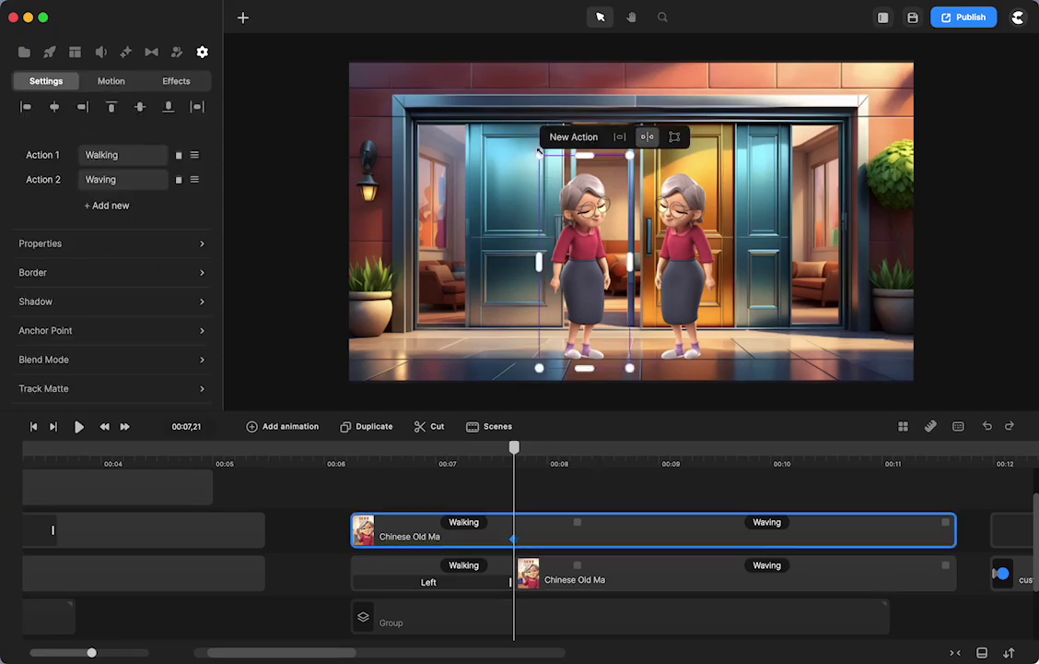
left_click_drag(539, 154, 492, 124)
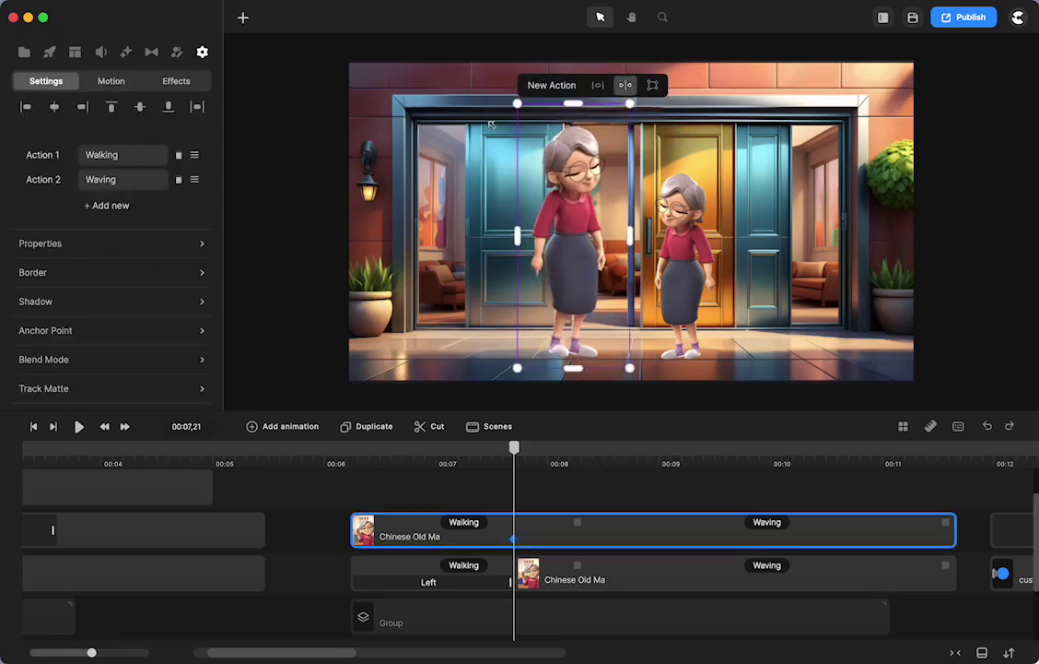
Give the left grandma 3D Rotation Y 360 and 3D Perspective 90, then return to about 00:06,22.
left_click(132, 241)
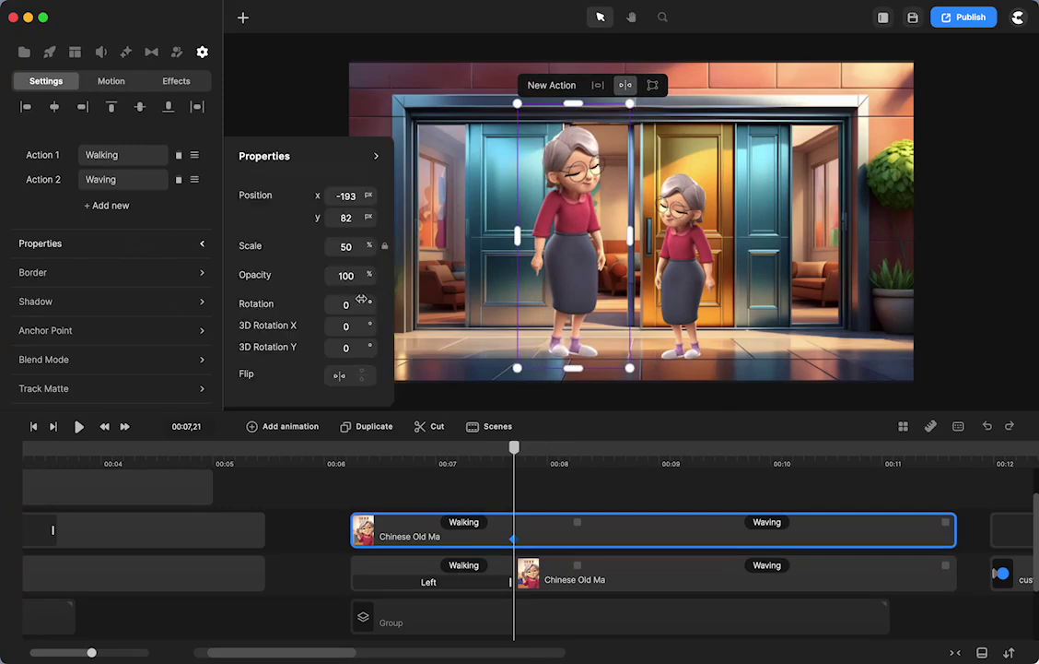
left_click_drag(362, 299, 363, 299)
left_click_drag(366, 348, 413, 352)
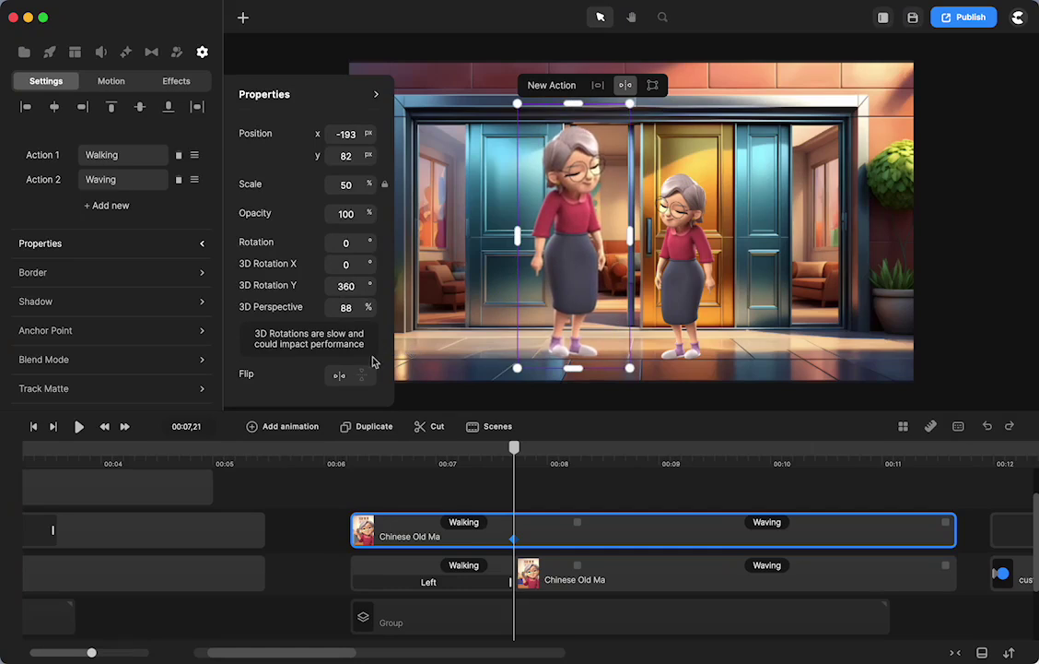
left_click_drag(356, 311, 328, 316)
type("90")
left_click(311, 545)
left_click_drag(515, 454, 454, 535)
Review the second grandma's Left entrance, then scale up the right-hand grandma from her corner.
left_click(429, 581)
left_click(436, 582)
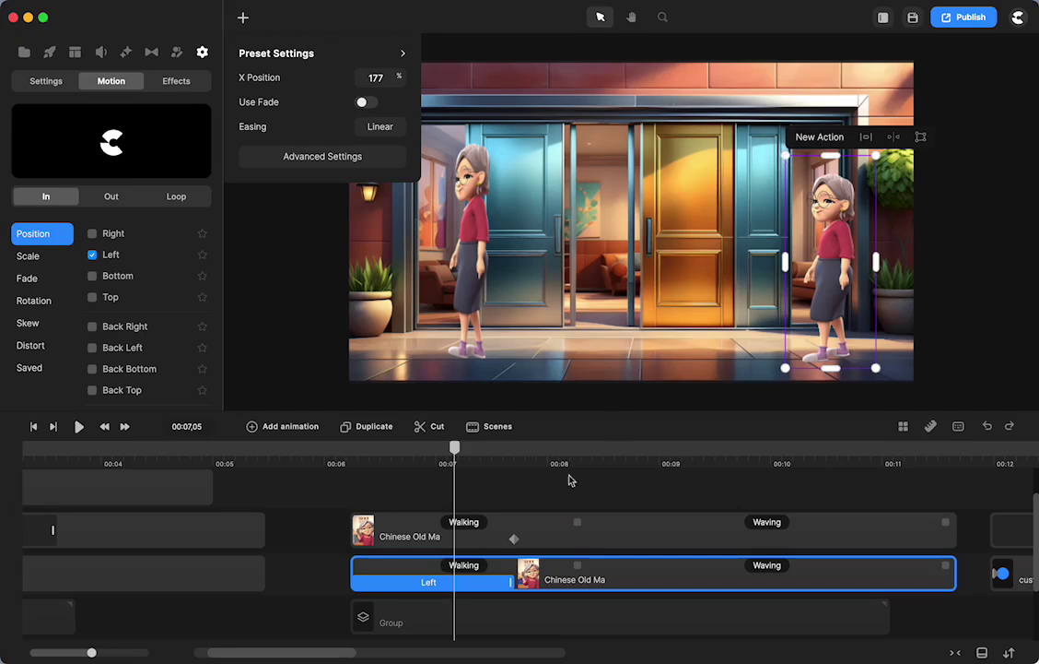
left_click_drag(781, 147, 753, 82)
Scrub through the walking animation and inspect the top grandma clip's properties.
left_click_drag(457, 456, 471, 477)
left_click(471, 476)
left_click(447, 530)
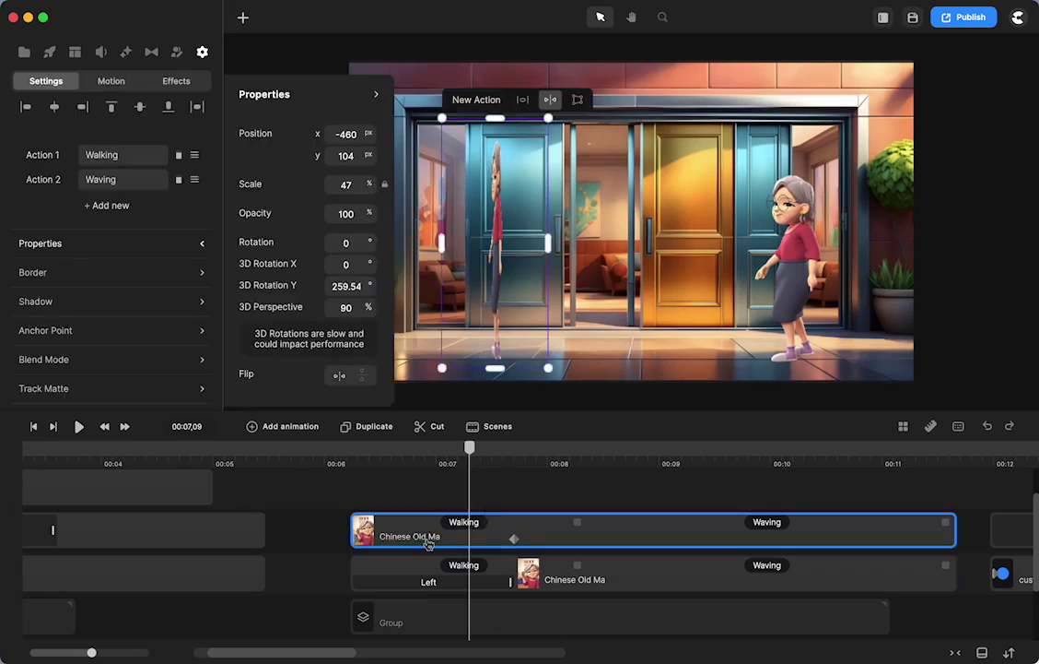
left_click(420, 500)
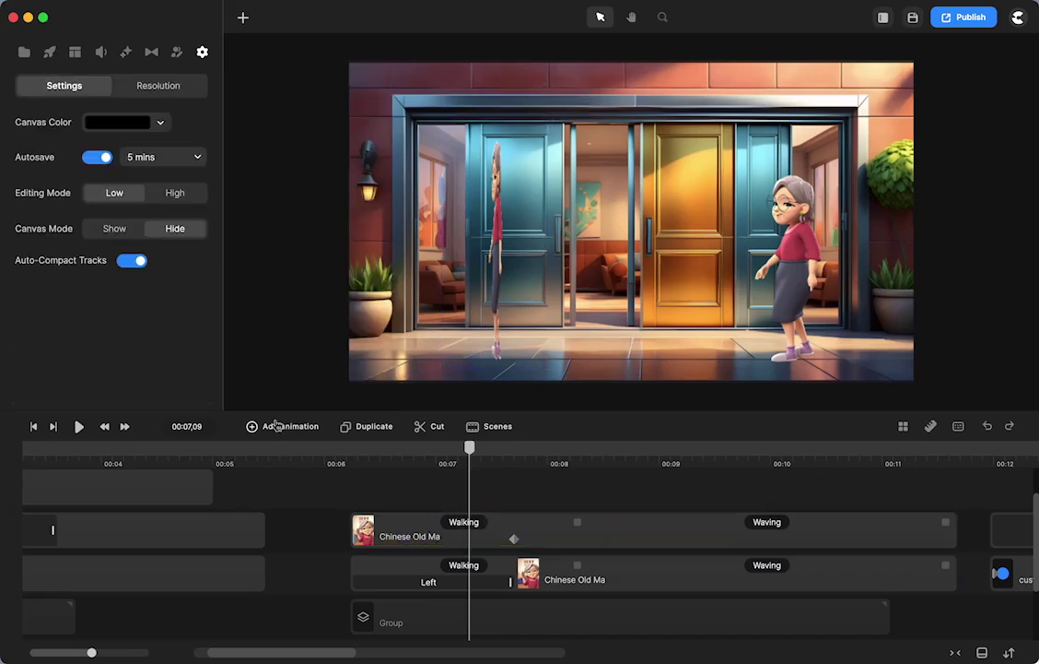
Lower the left grandma's opacity to 86% at the 00:07,21 mark.
left_click(424, 539)
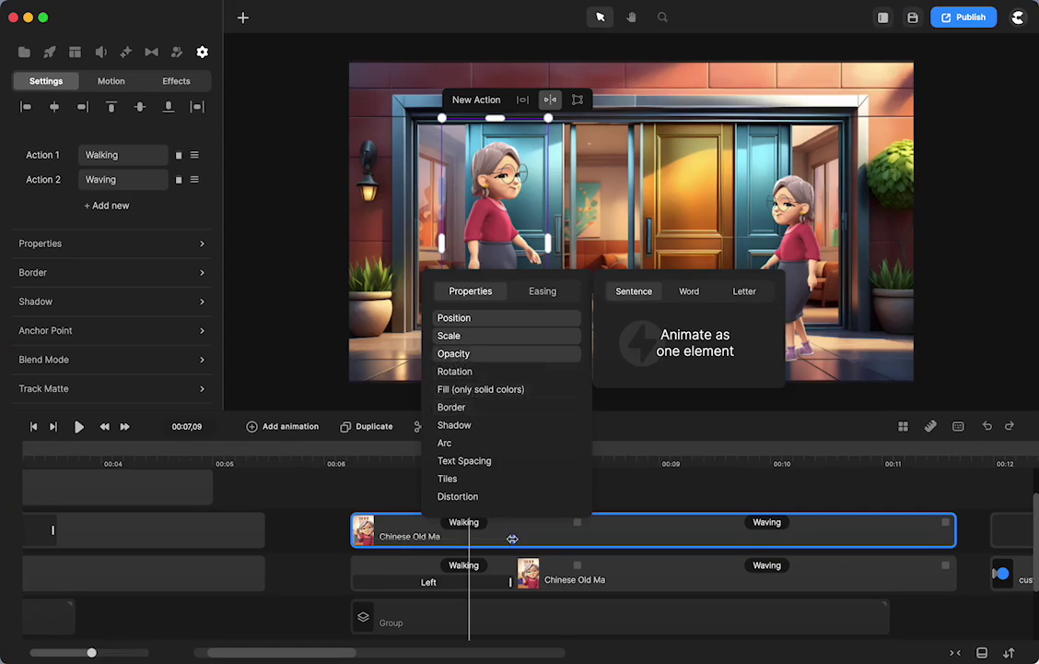
left_click(512, 538)
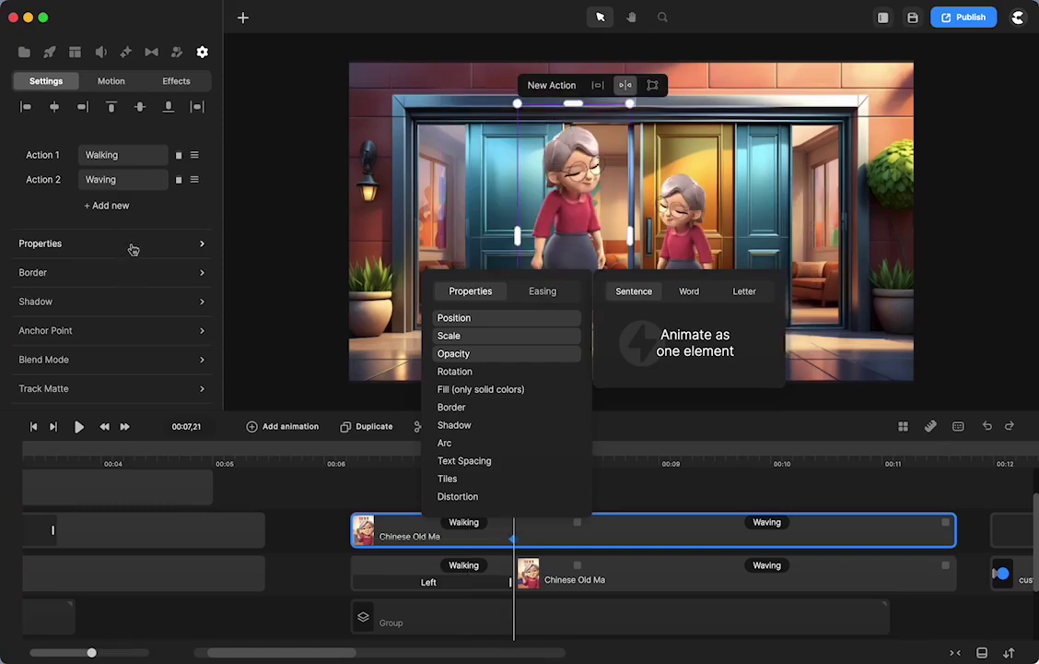
left_click(130, 245)
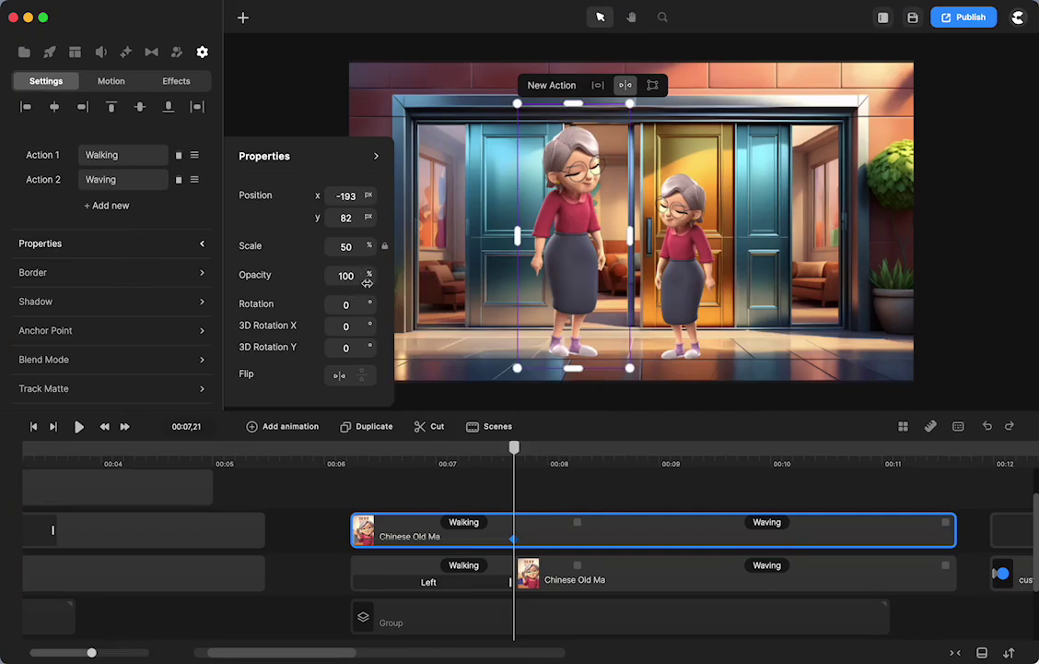
mouse_move(371, 276)
left_mouse_down()
mouse_move(287, 274)
mouse_move(347, 271)
mouse_move(383, 287)
left_mouse_up()
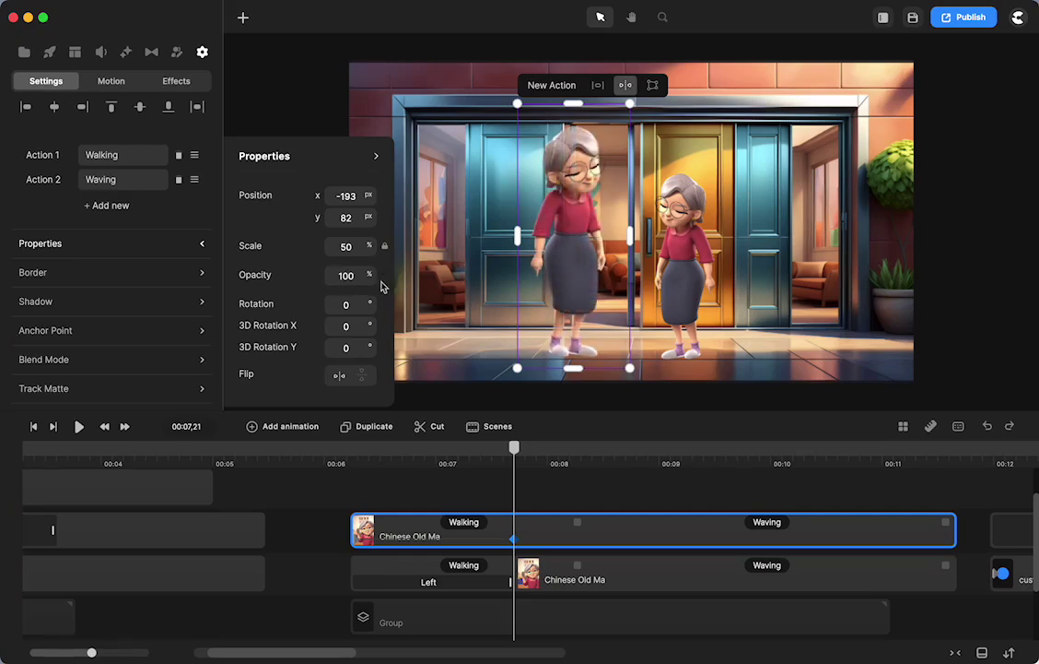
left_click(308, 522)
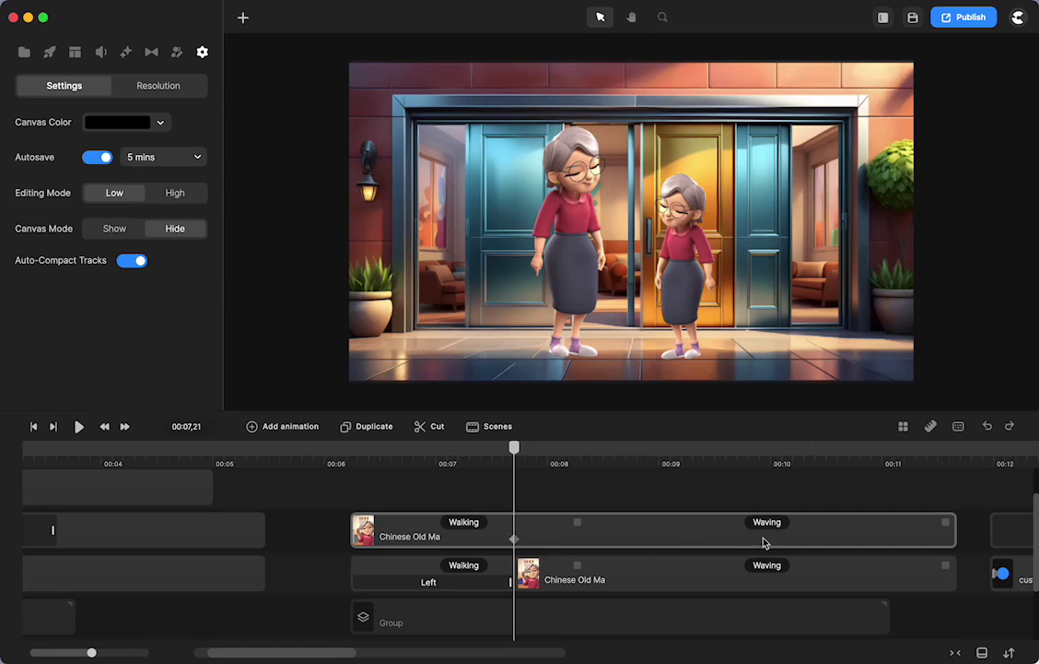
Scroll the timeline and move the playhead to 00:13,14, showing the two blue circles.
left_click(417, 540)
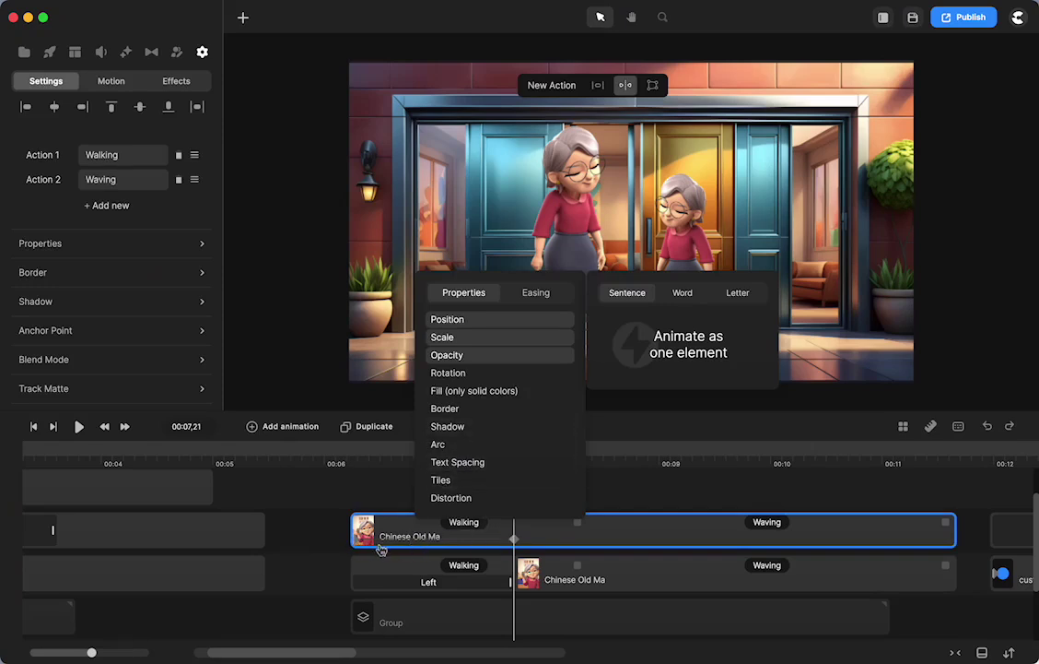
left_click(777, 501)
scroll(775, 498, "right", 10)
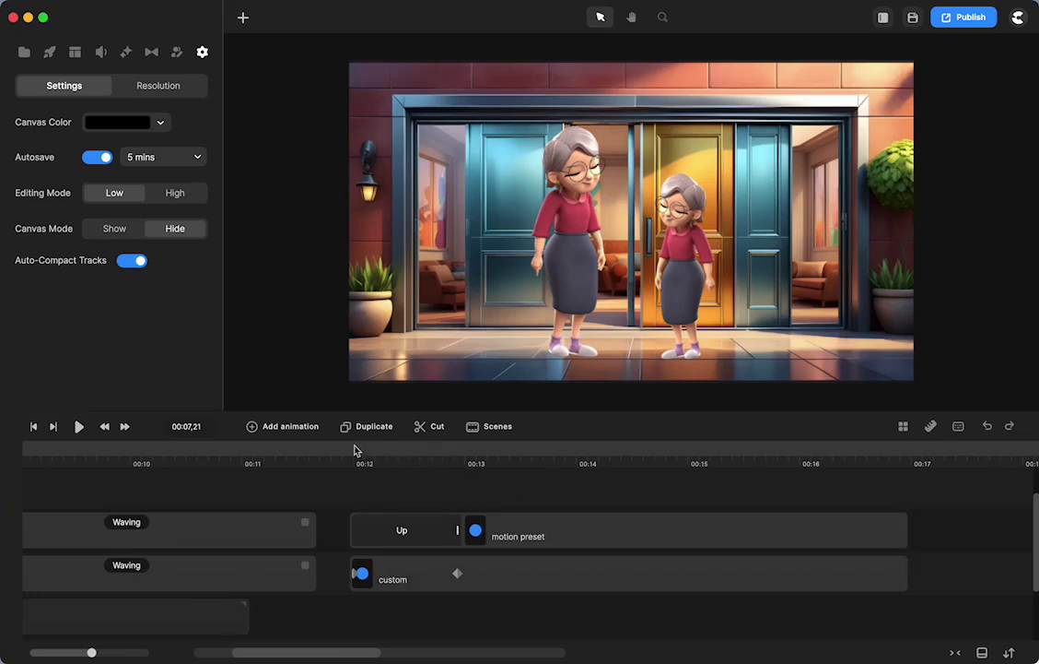
left_click_drag(357, 450, 521, 465)
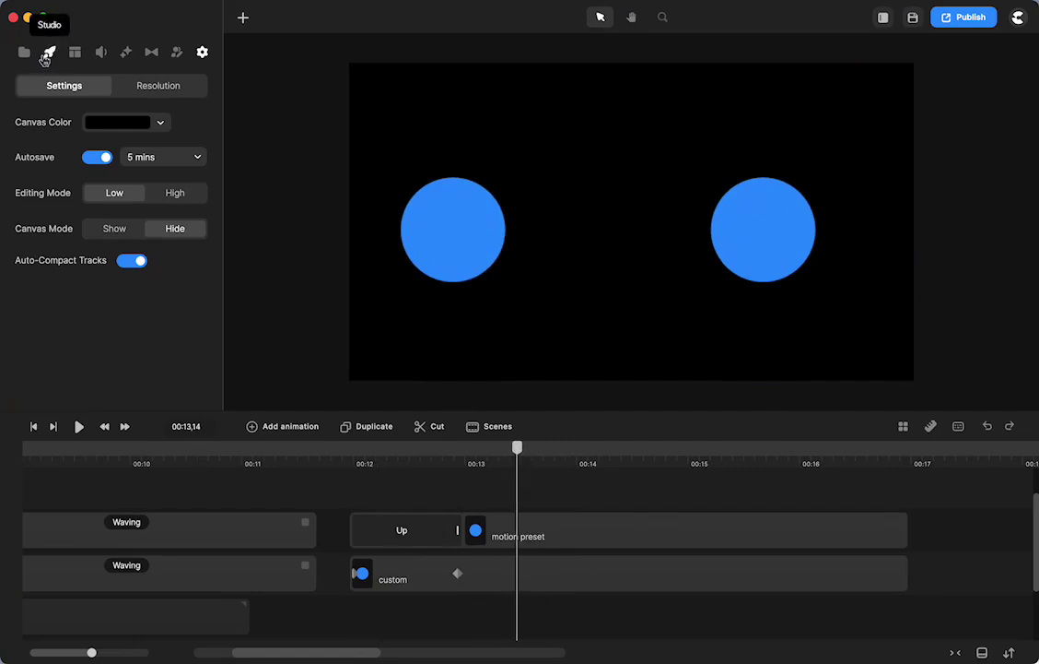
Search the Studio elements library for "3d" to find the 3D Doodle.
left_click(46, 52)
left_click(26, 81)
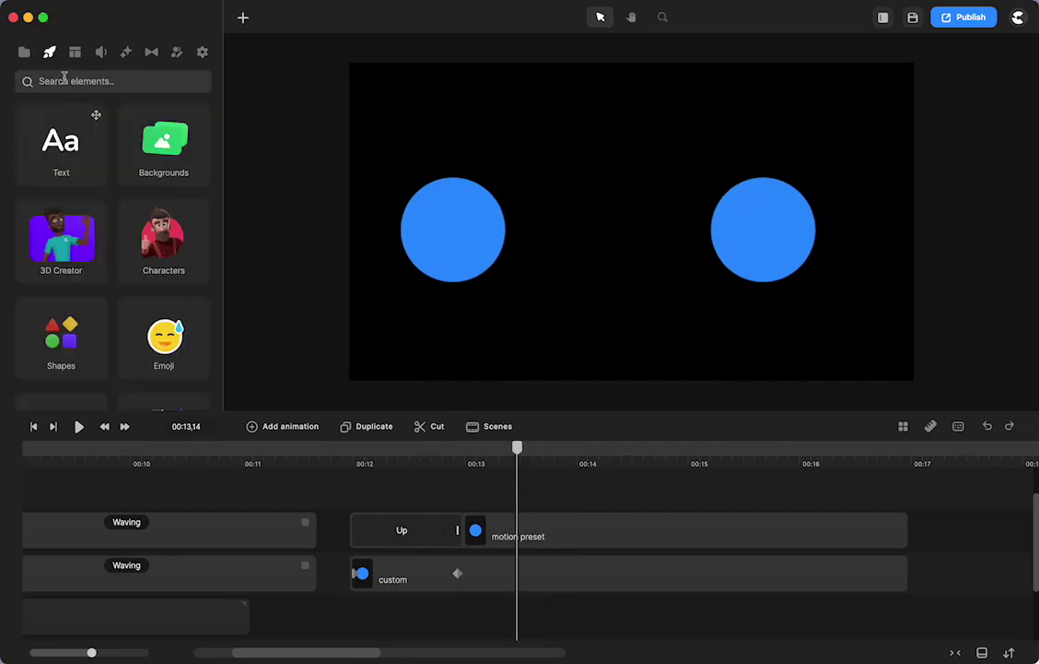
left_click(64, 81)
type("3d")
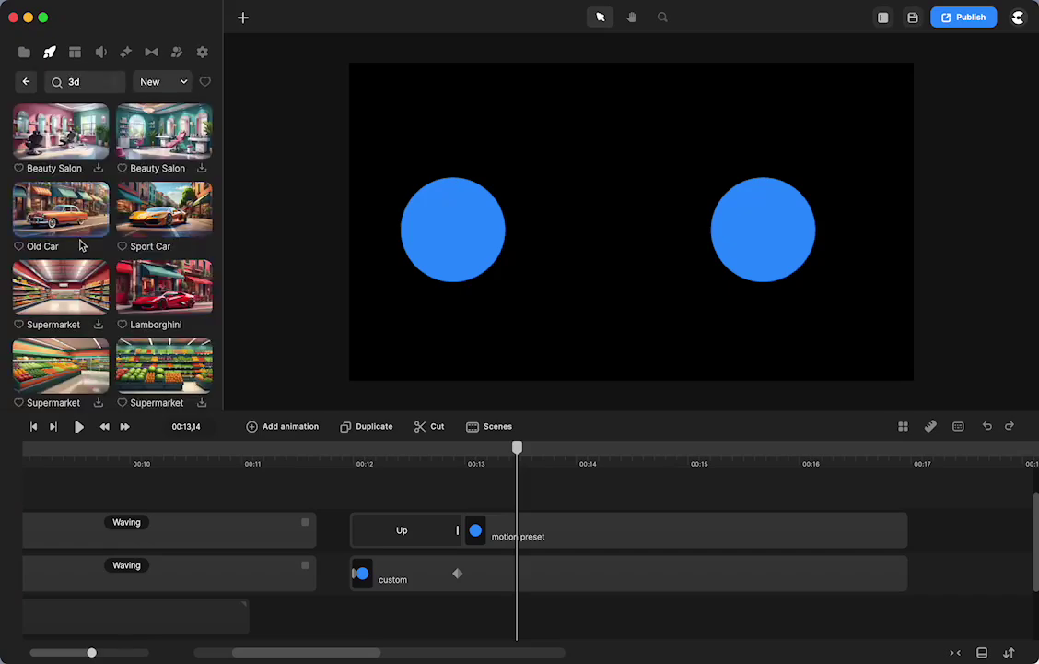
scroll(80, 244, "down", 4)
scroll(81, 241, "down", 8)
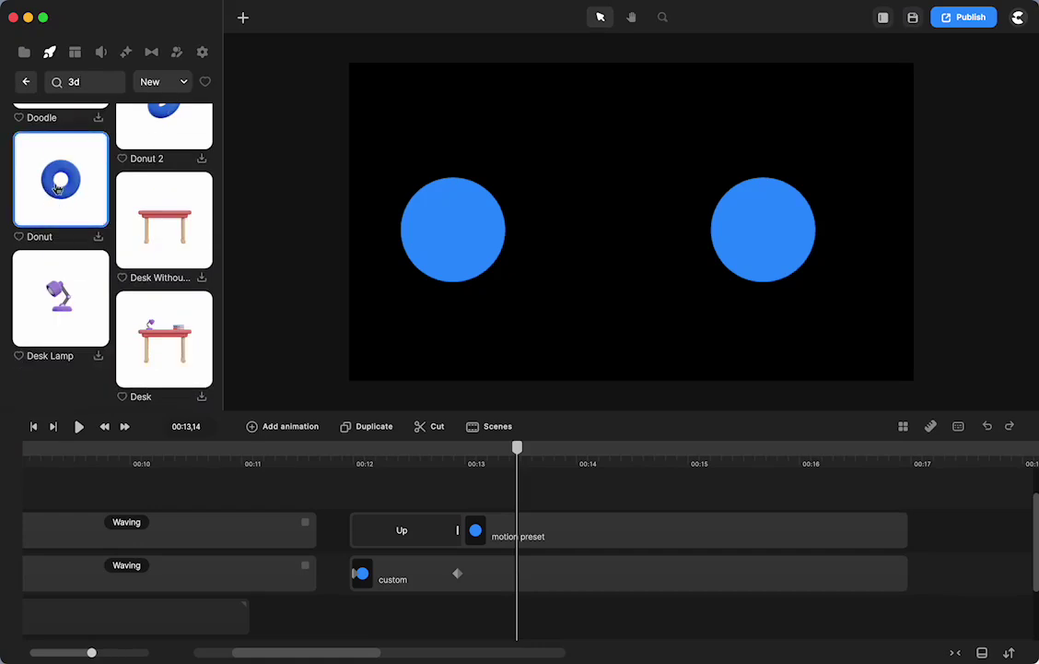
scroll(58, 188, "up", 5)
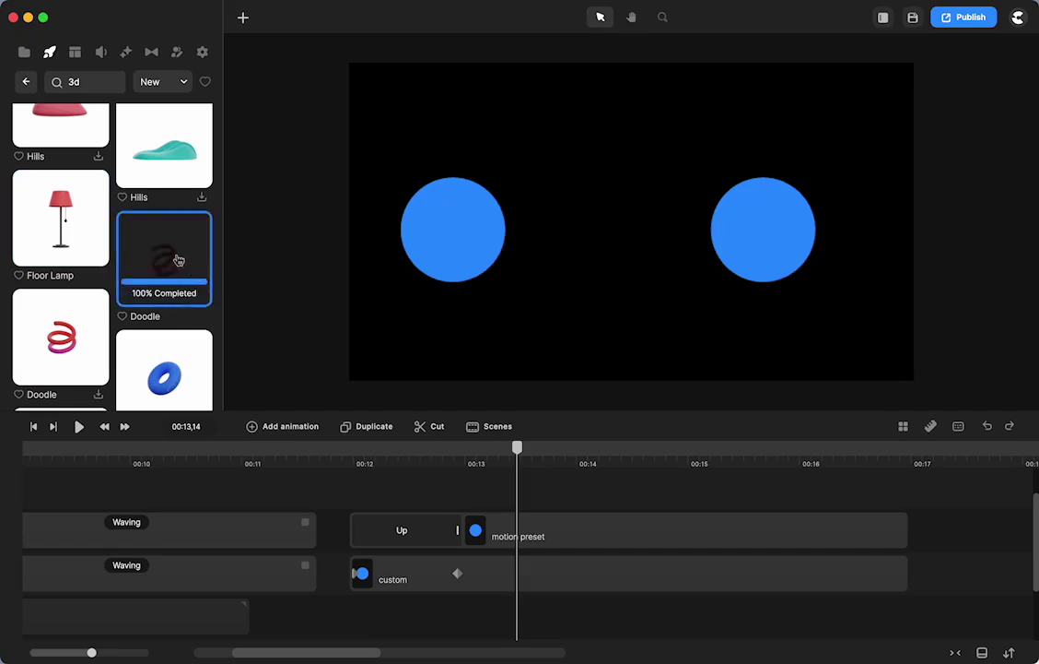
Place the red 3D Doodle spring between the circles and start its clip near 00:12.
mouse_move(164, 259)
left_mouse_down()
mouse_move(605, 272)
mouse_move(695, 306)
left_mouse_up()
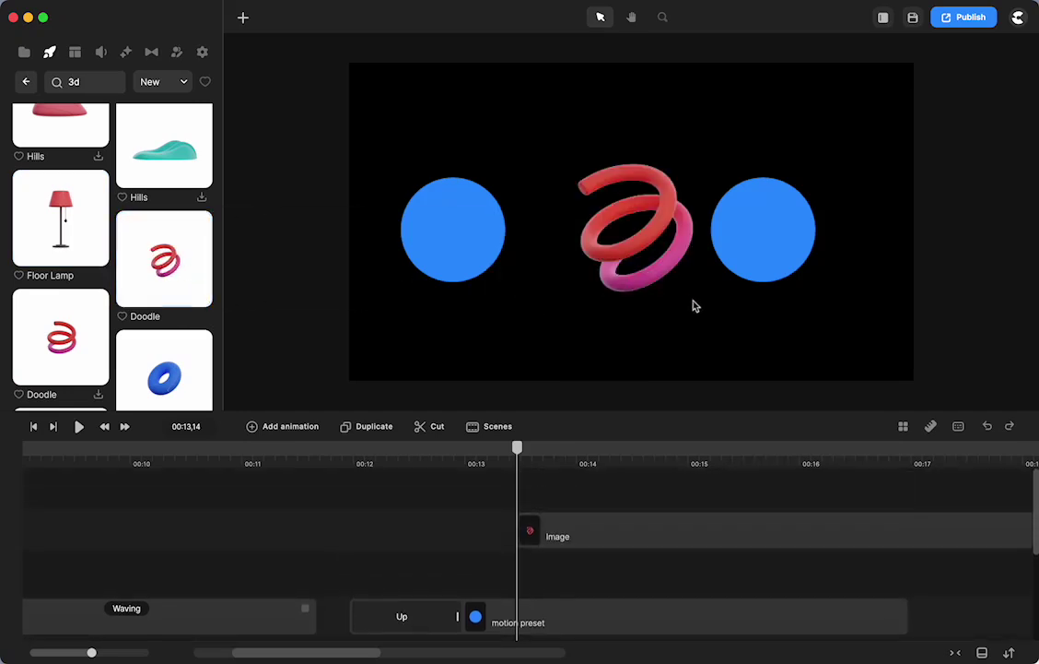
left_click(627, 246)
scroll(578, 493, "down", 2)
scroll(578, 493, "up", 2)
left_click_drag(599, 516, 438, 559)
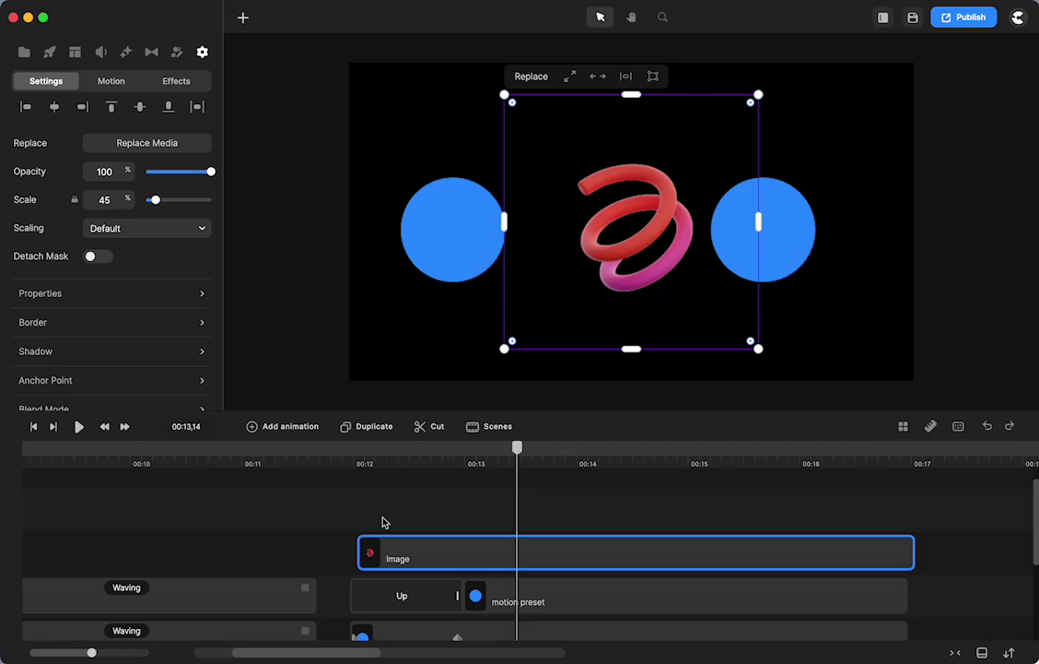
left_click(280, 428)
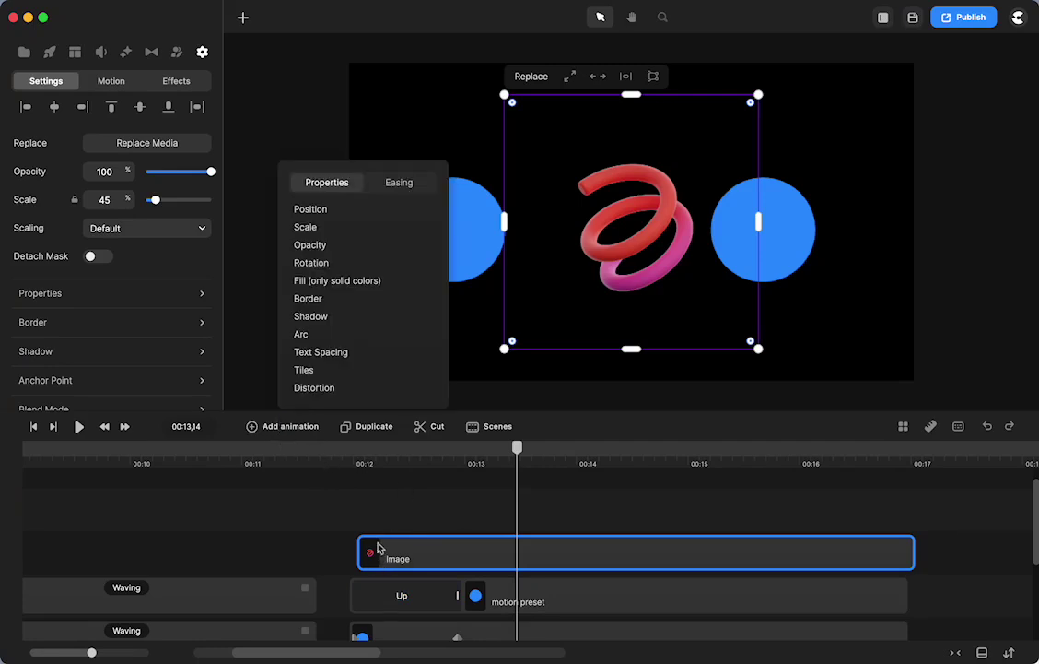
scroll(400, 597, "down", 2)
left_click(400, 605)
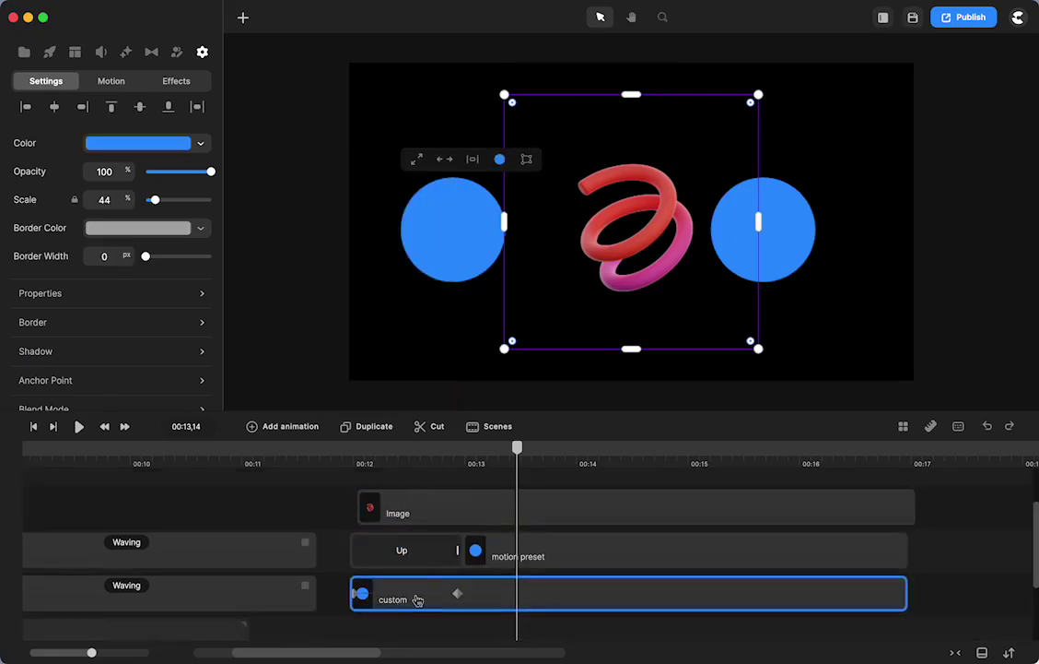
left_click(417, 600)
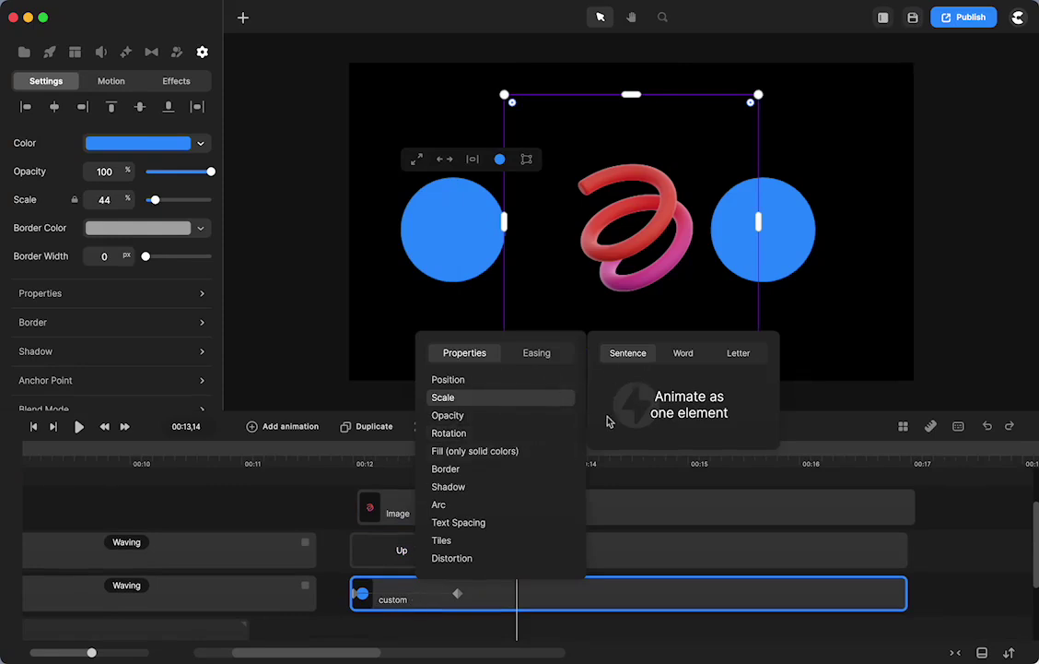
left_click(119, 84)
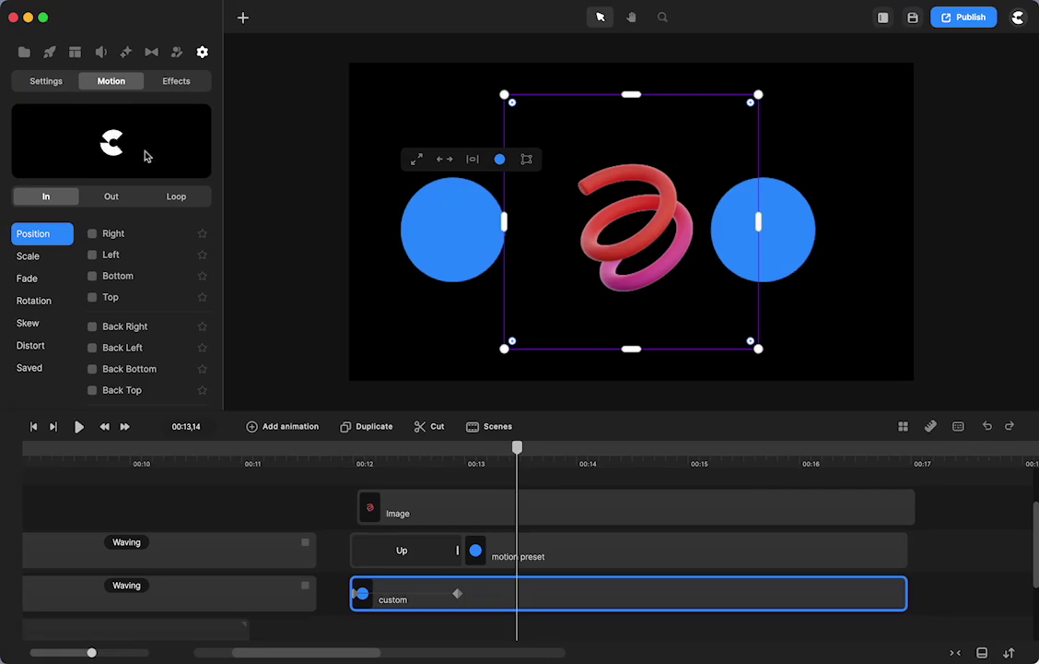
left_click_drag(53, 143, 424, 591)
left_click(424, 591)
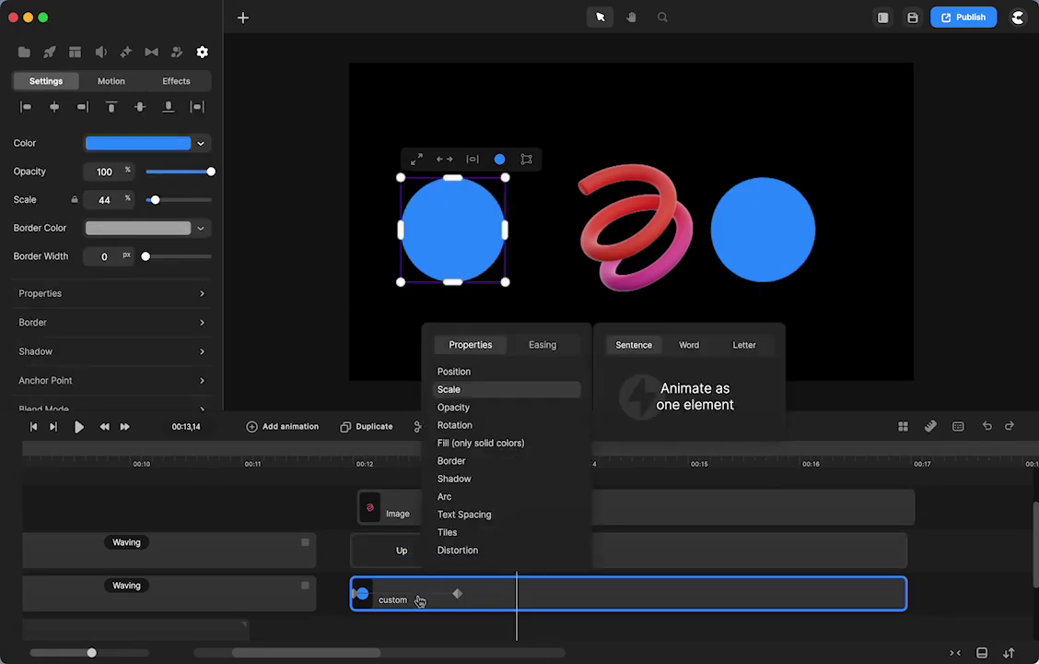
left_click(538, 355)
left_click(687, 358)
left_click(743, 358)
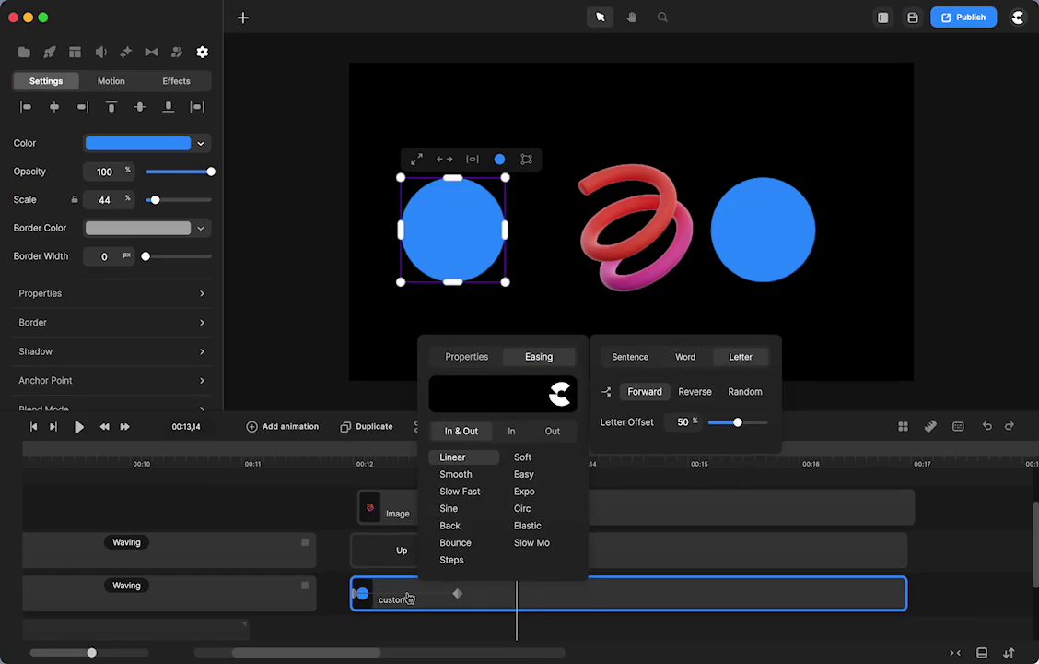
left_click(404, 601)
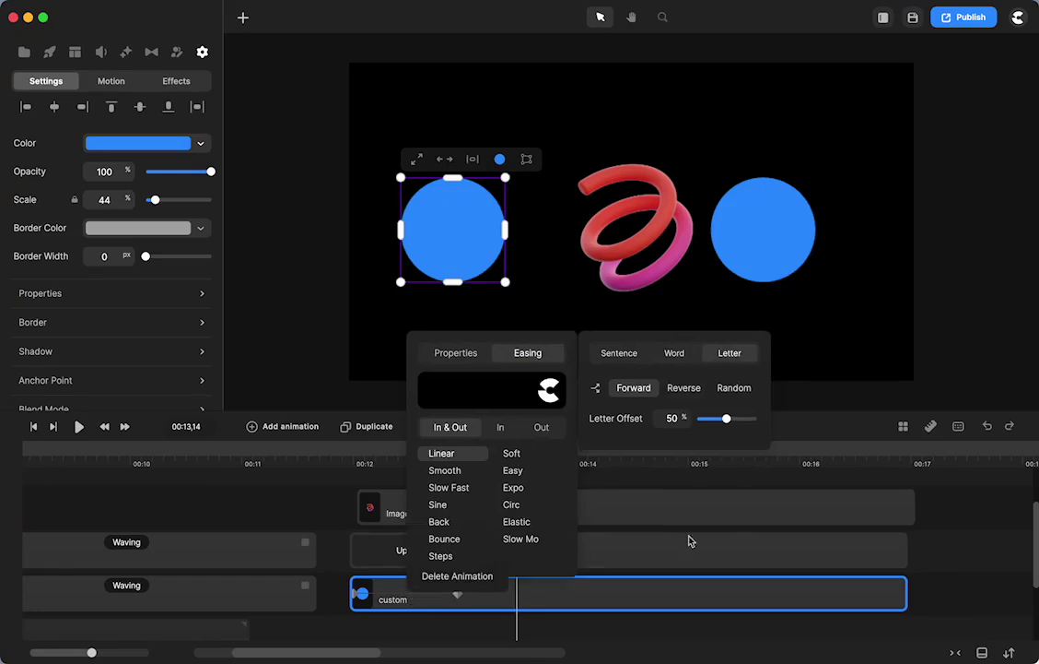
left_click(964, 547)
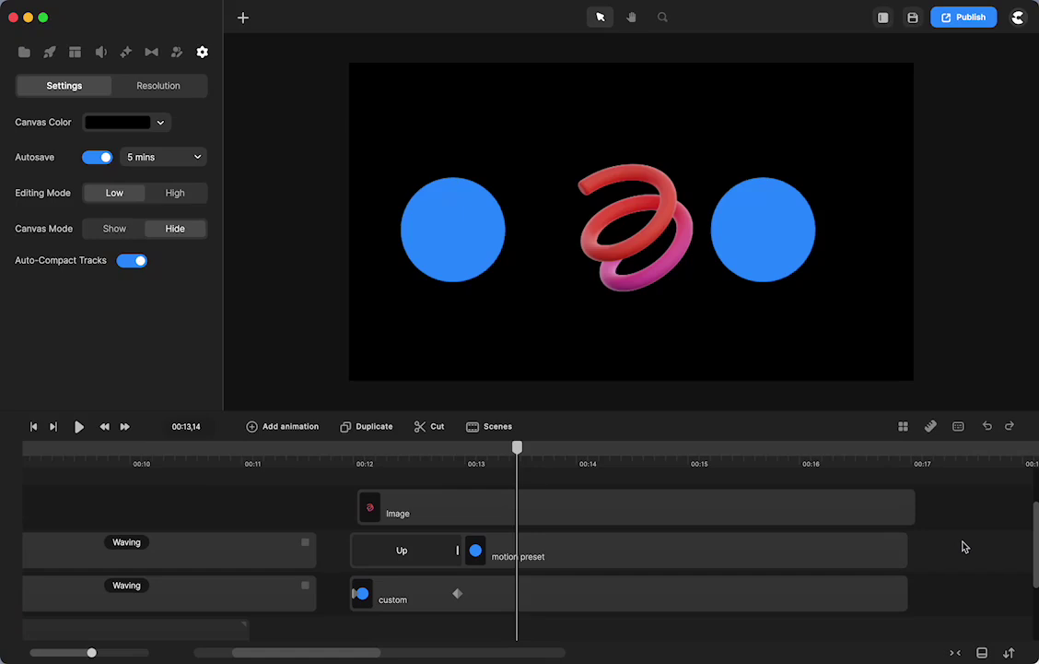
Look through the first Waving clip's motion presets.
left_click(293, 429)
left_click(126, 546)
left_click(111, 81)
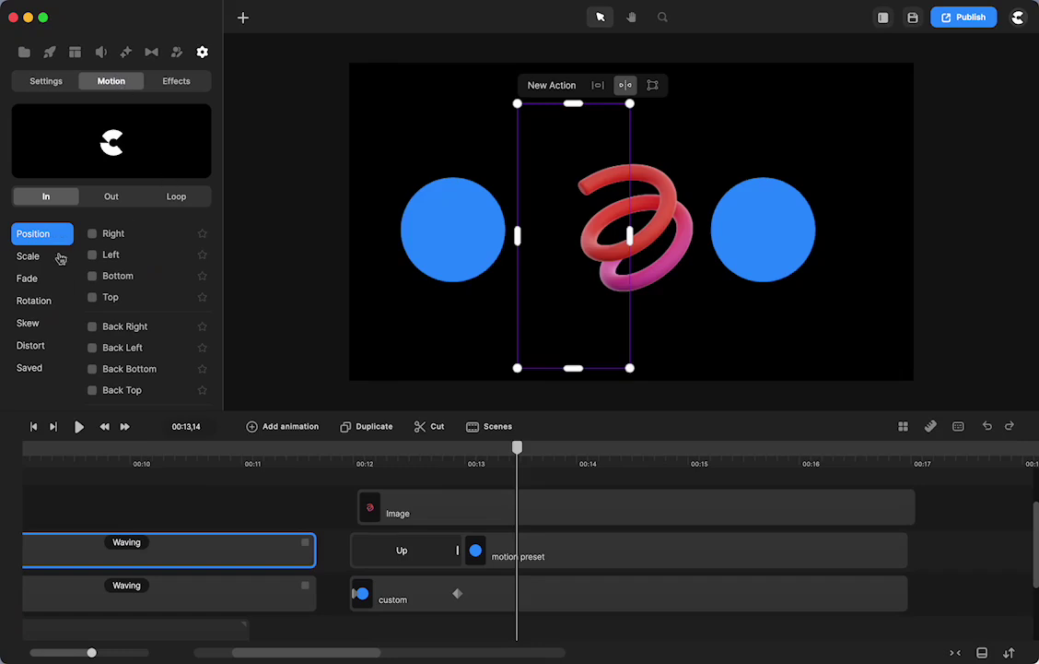
Enable fade on the right circle's Up scale preset and review its advanced settings.
left_click(412, 553)
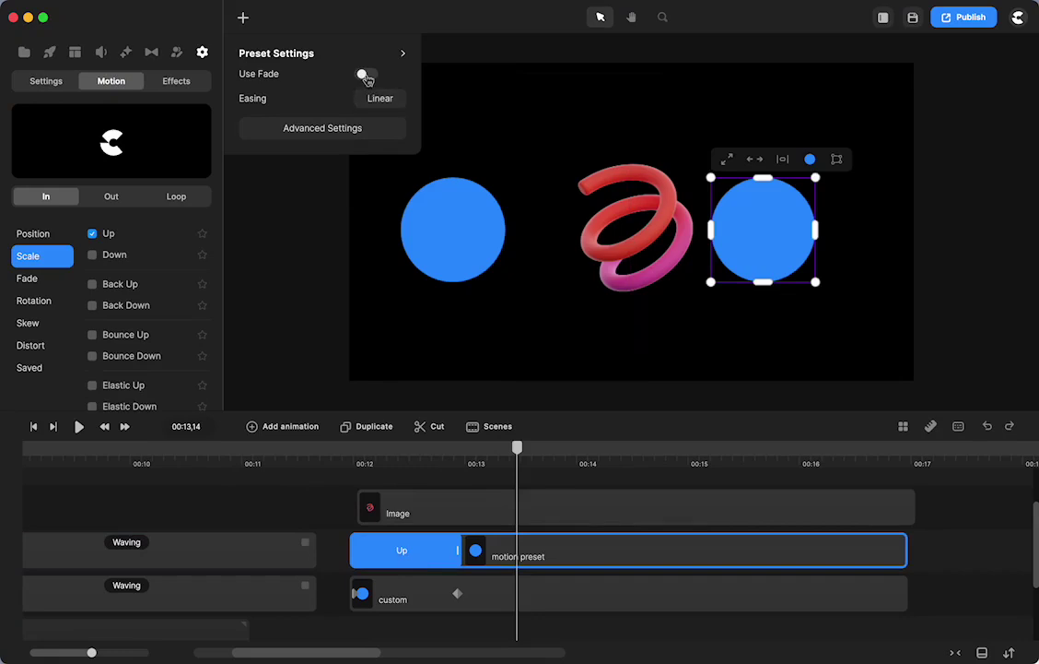
left_click(365, 77)
left_click(343, 128)
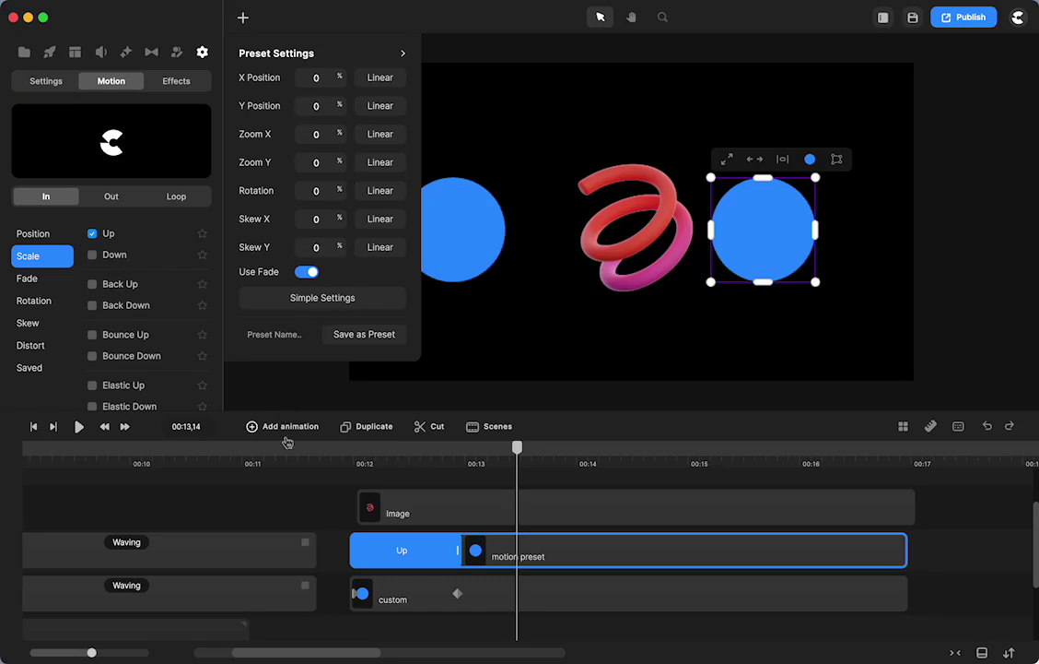
left_click(295, 501)
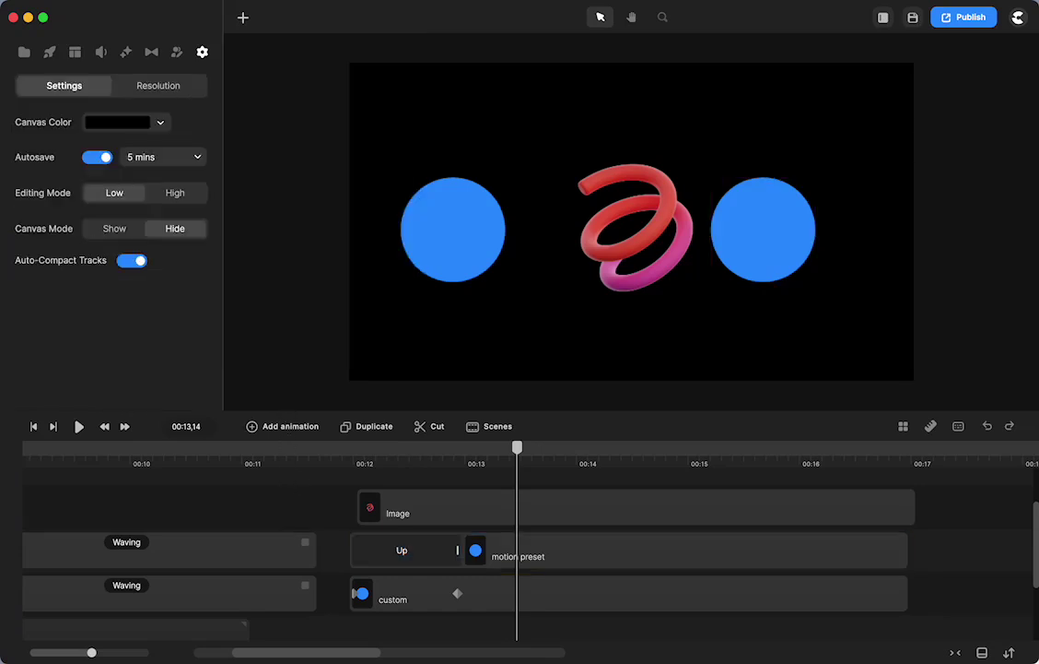